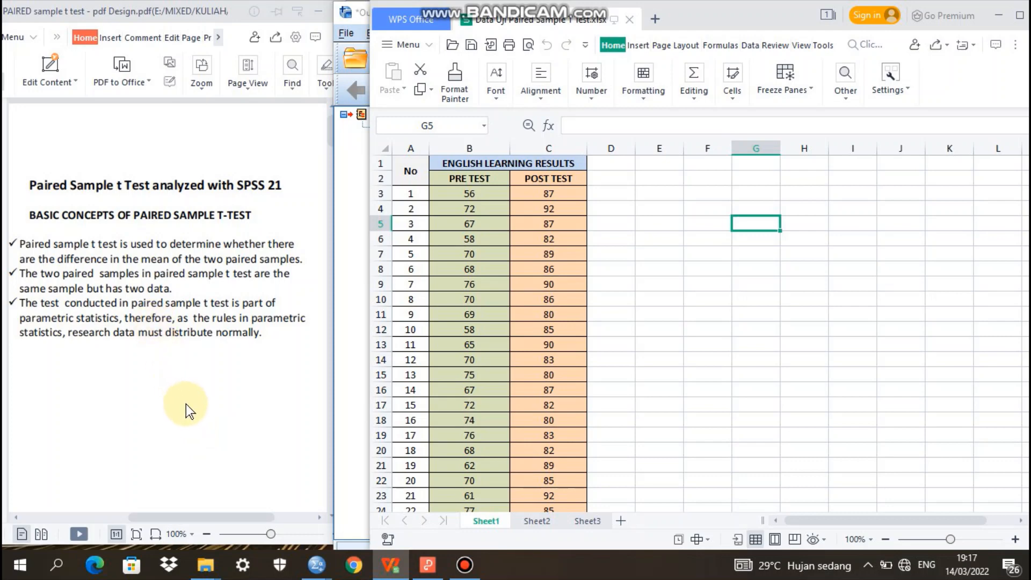
# Review the paired sample t test guide from its basic concepts to the normality test decision rules
pyautogui.click(245, 394)
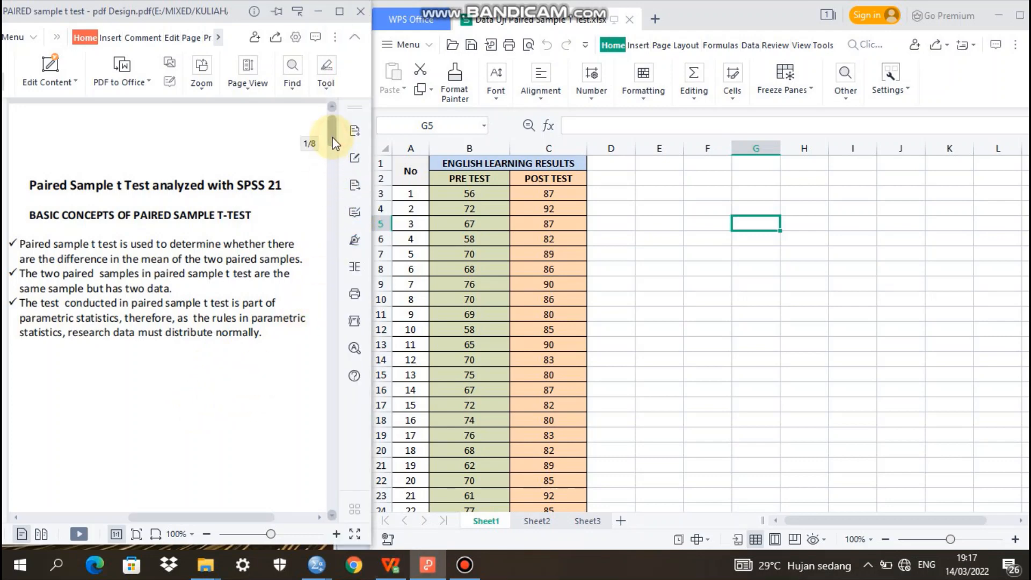
pyautogui.moveTo(333, 143); pyautogui.dragTo(336, 195)
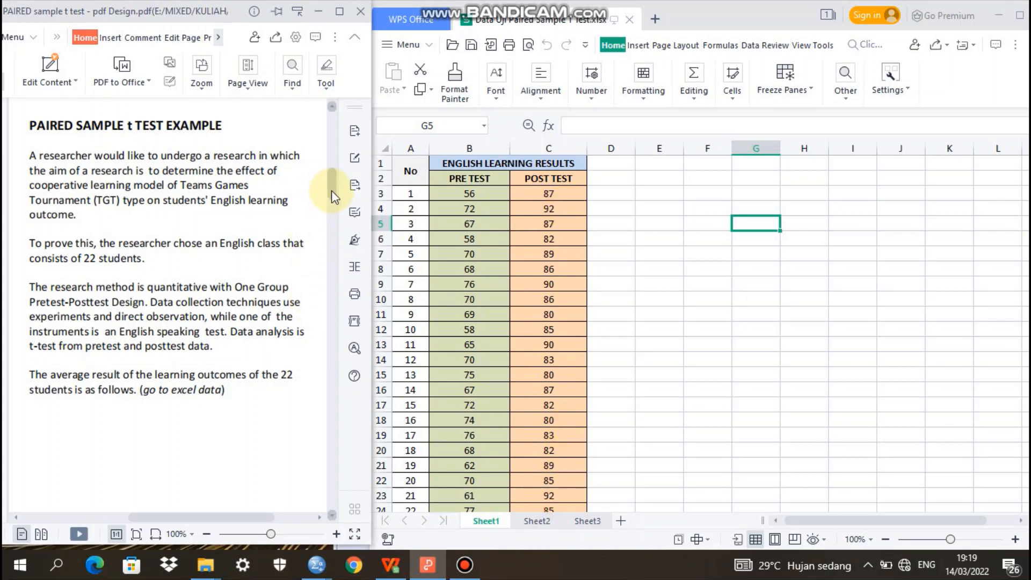
pyautogui.moveTo(331, 195); pyautogui.dragTo(331, 236)
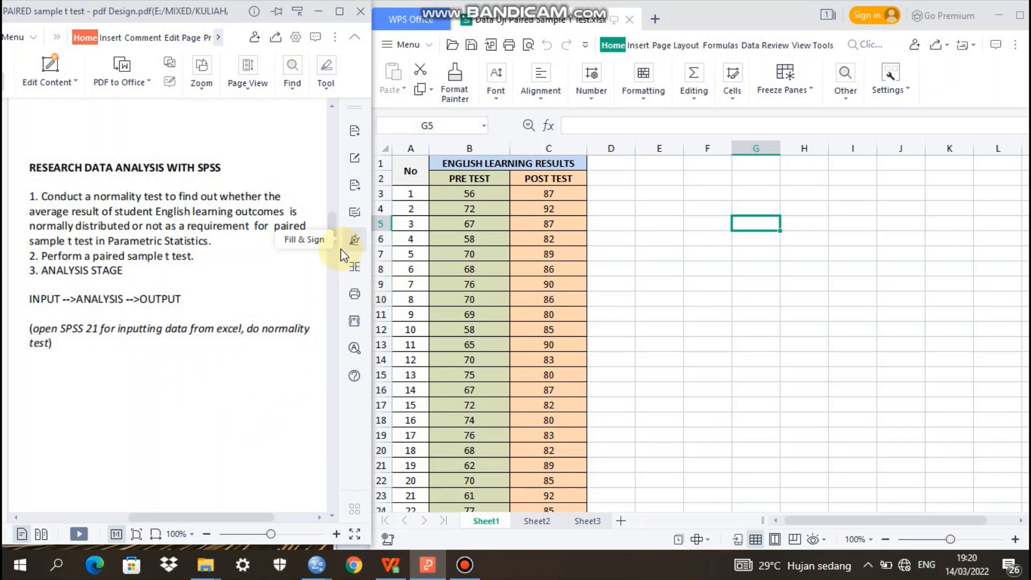
pyautogui.click(331, 238)
pyautogui.moveTo(329, 239); pyautogui.dragTo(340, 281)
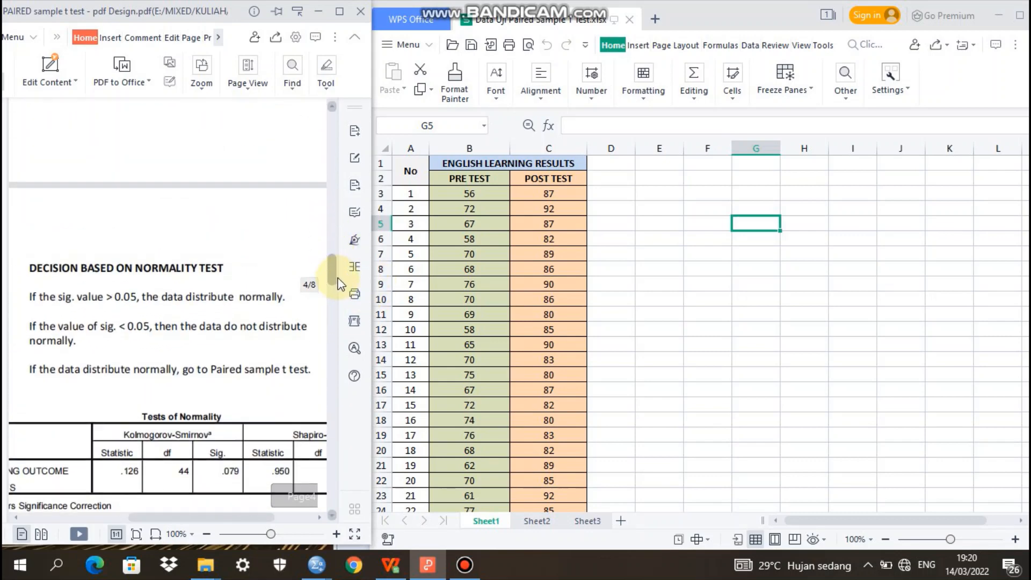
pyautogui.scroll(-3, 340, 276)
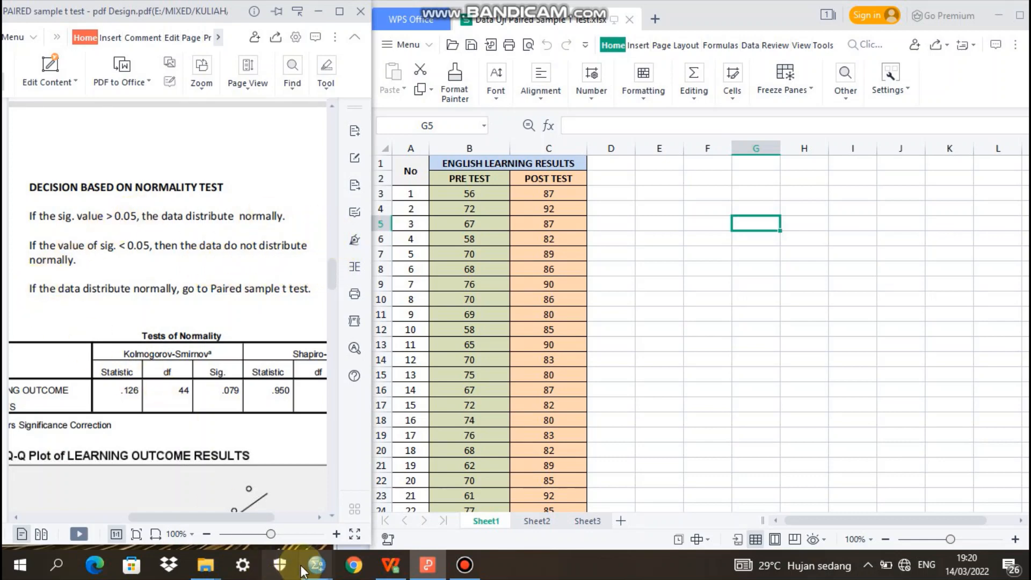
# Switch to the SPSS Data Editor and name the first variable RESULTS in the variable definitions
pyautogui.moveTo(314, 569)
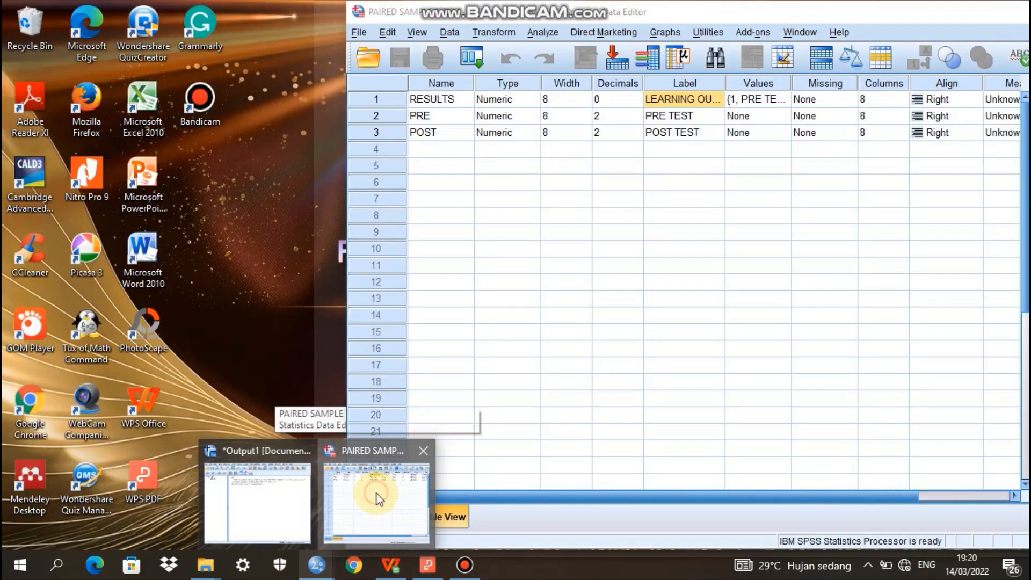
pyautogui.click(376, 494)
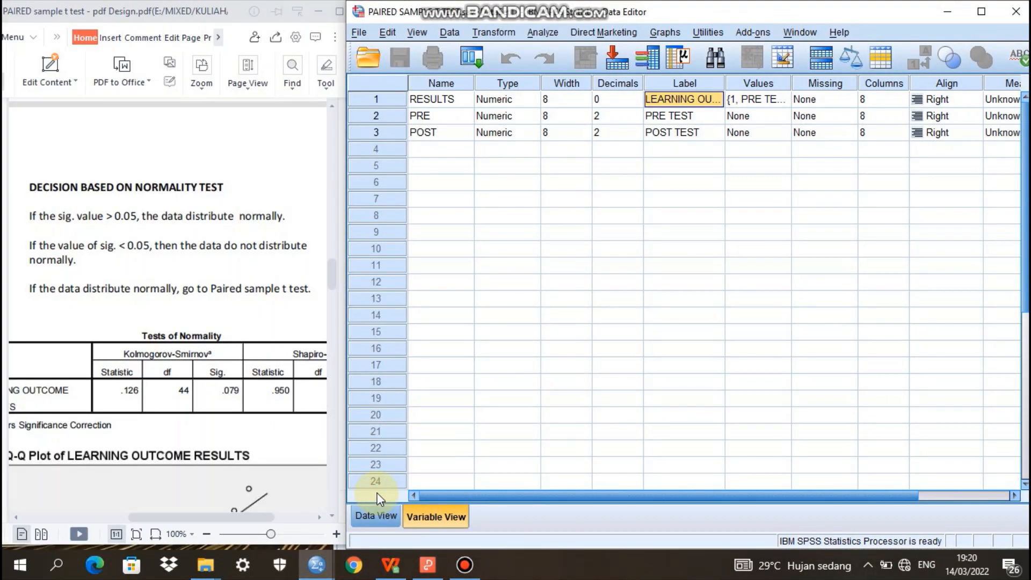
pyautogui.click(367, 520)
pyautogui.click(432, 517)
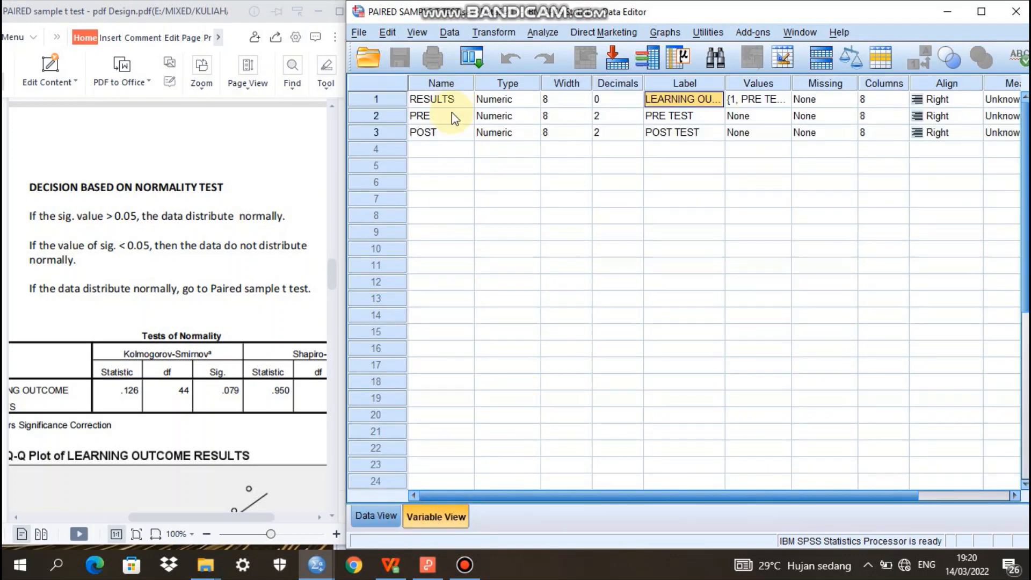
pyautogui.click(440, 100)
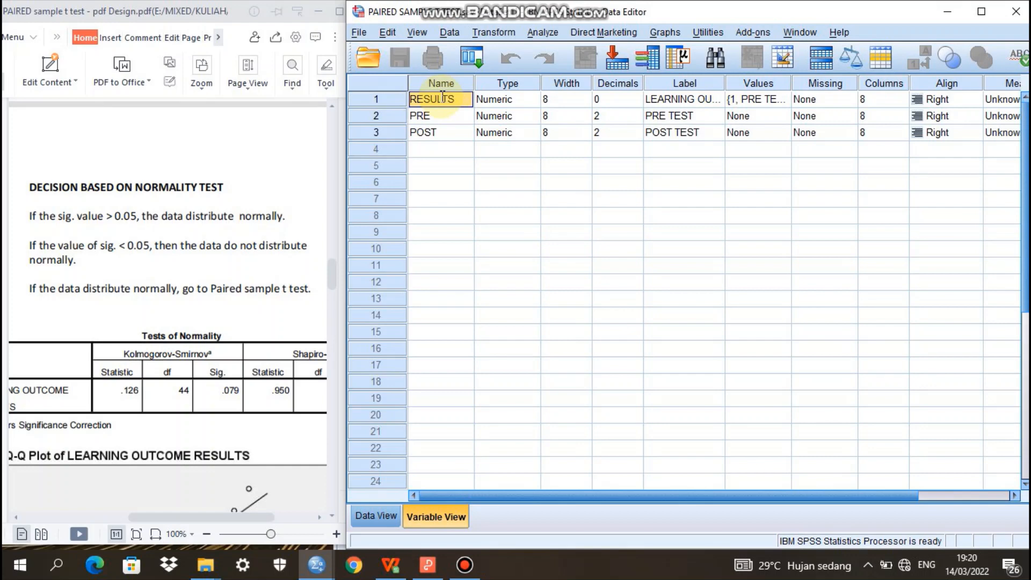
pyautogui.press('BackSpace')
pyautogui.press('BackSpace')
pyautogui.press('BackSpace')
pyautogui.press('BackSpace')
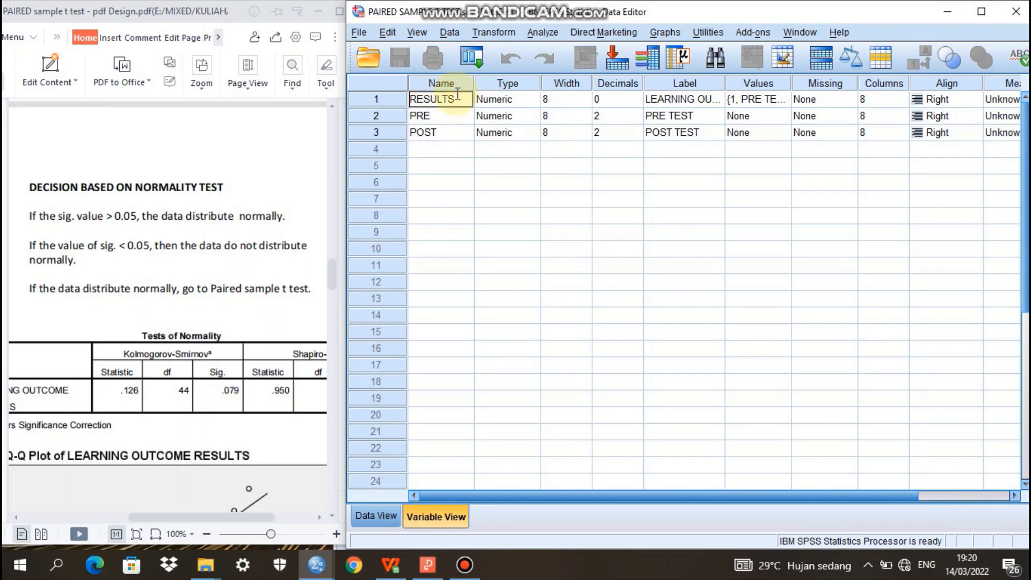
# Set the label of the RESULTS variable to LEARNING OUTCOME RESULTS
pyautogui.click(679, 100)
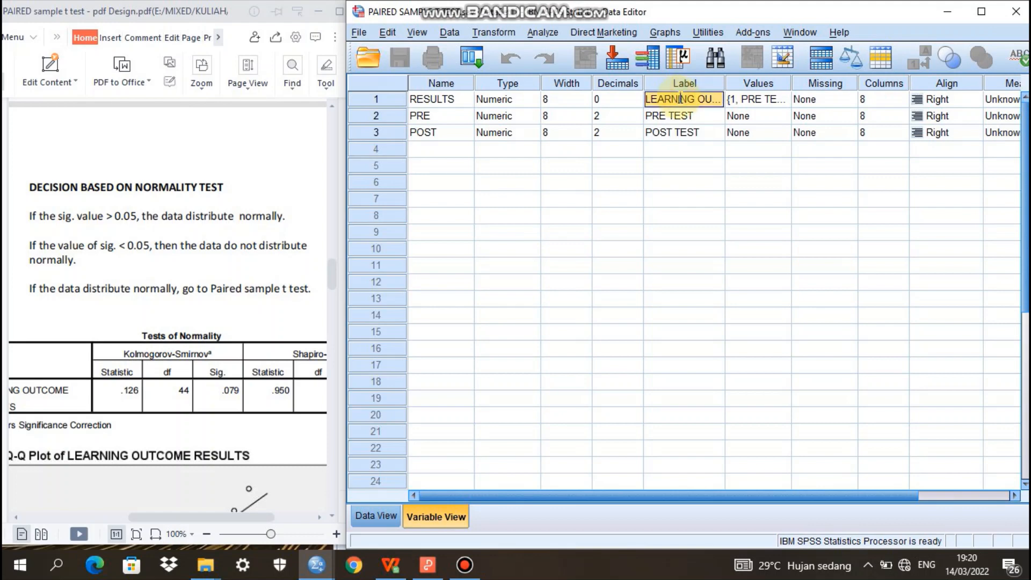
pyautogui.write('LEARNING OUT')
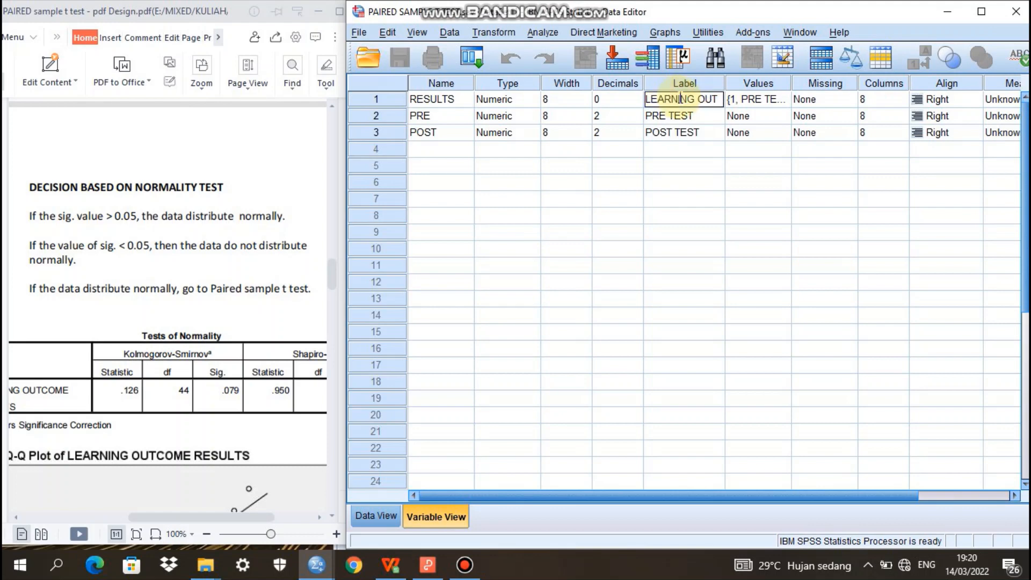
pyautogui.write('COME RESULTS')
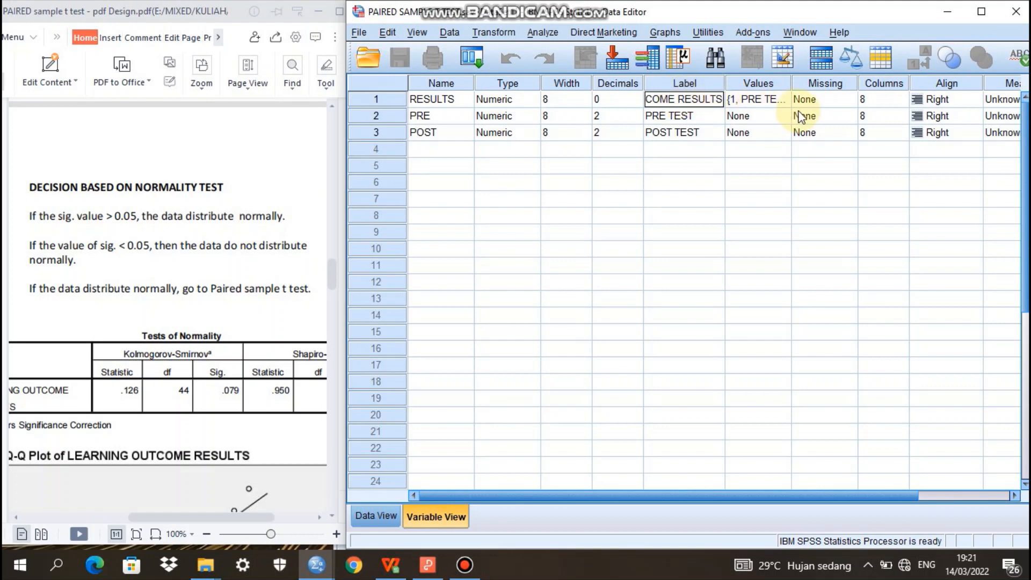
# Remove the existing PRE TEST and POST TEST value labels from the RESULTS variable
pyautogui.click(778, 99)
pyautogui.click(778, 99)
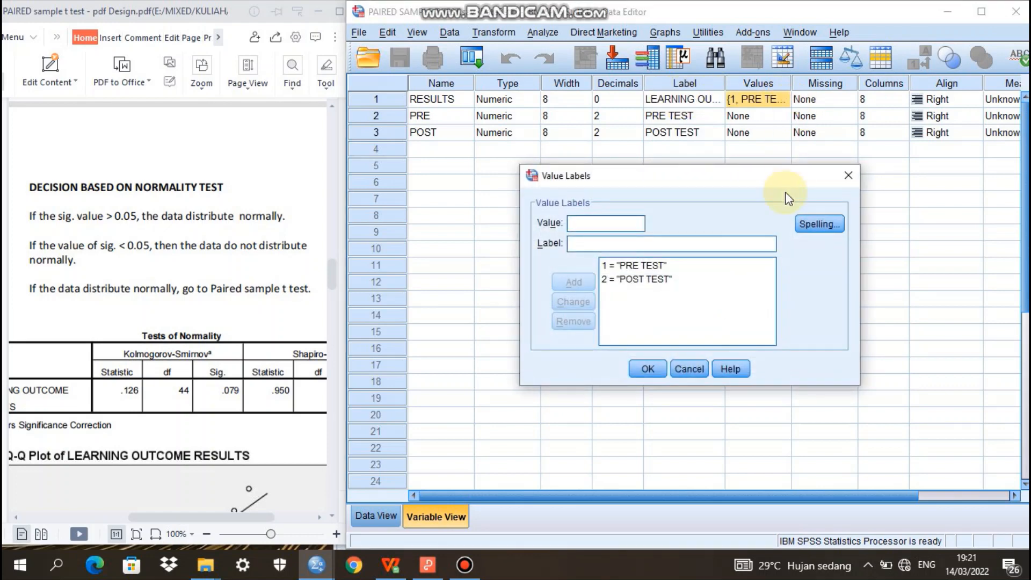
pyautogui.click(621, 266)
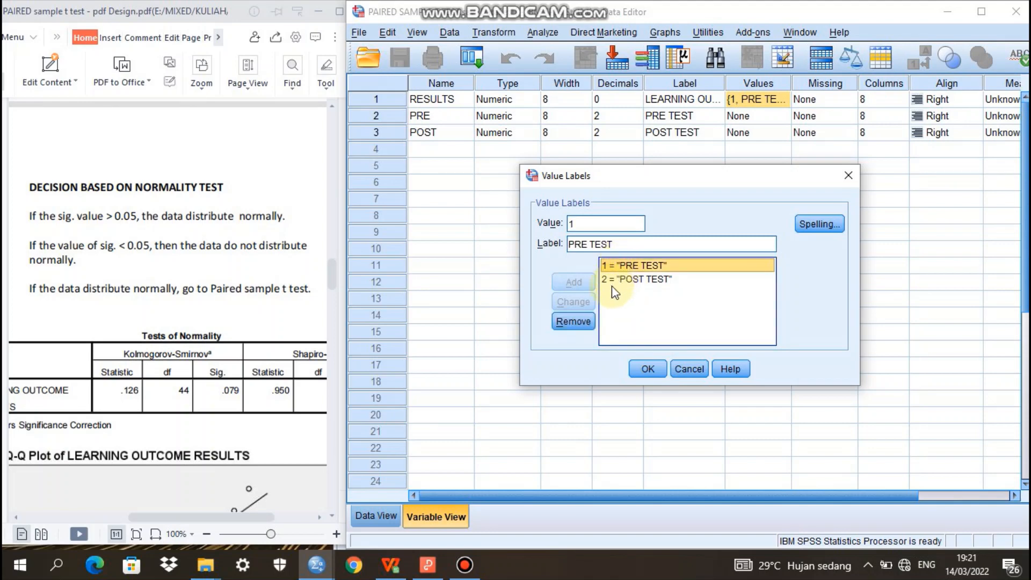
pyautogui.click(568, 322)
pyautogui.click(634, 268)
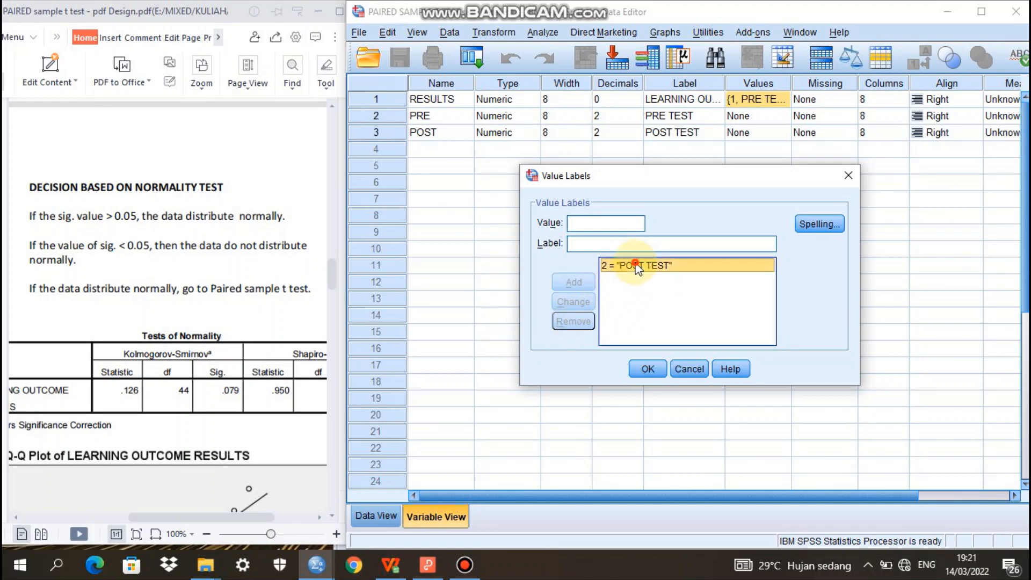
pyautogui.click(574, 322)
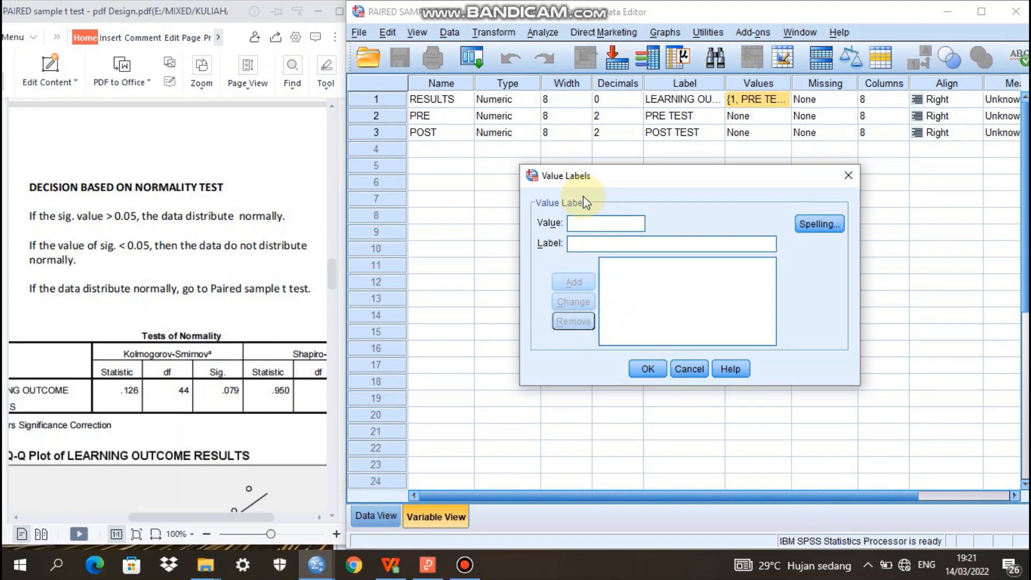
# Add the value labels 1 = PRE TEST and 2 = POST TEST to the RESULTS variable and apply them
pyautogui.click(585, 243)
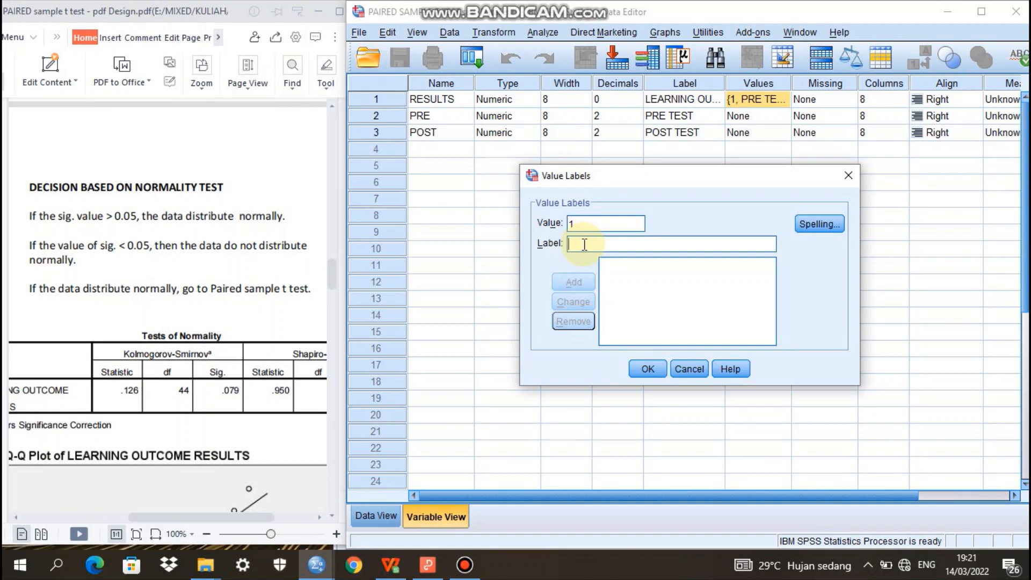
pyautogui.write('PRE TEST')
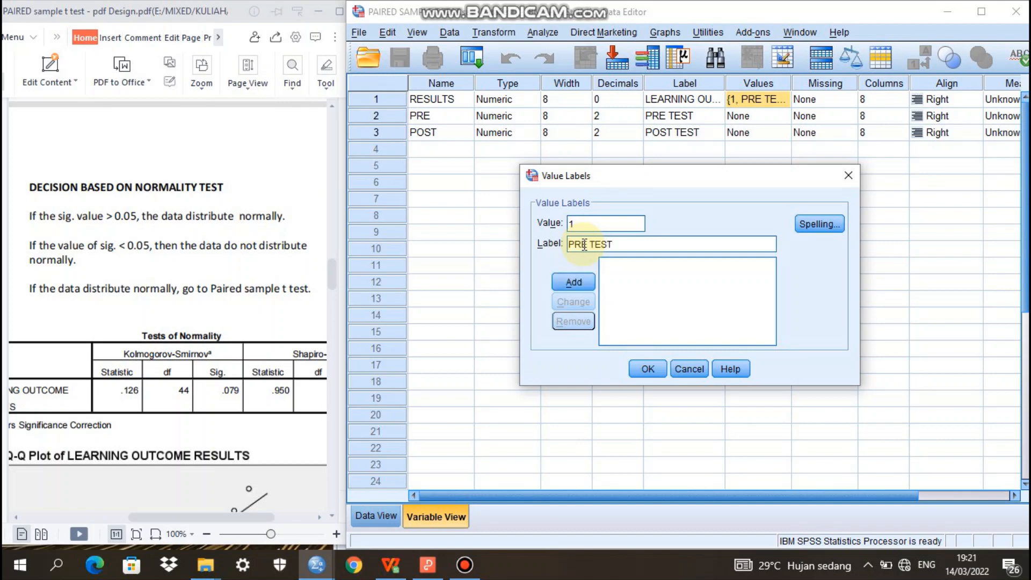
pyautogui.click(573, 282)
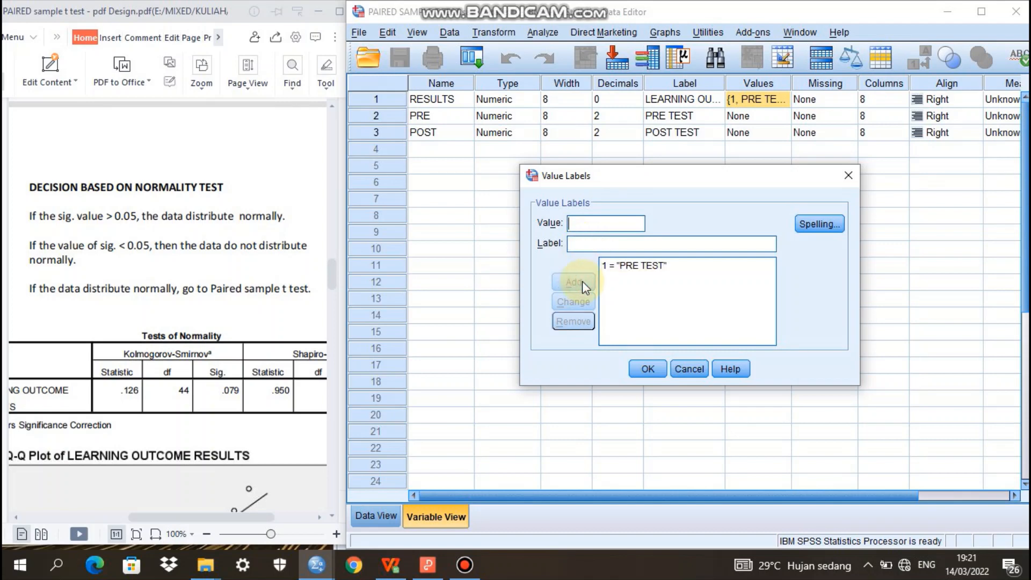
pyautogui.click(588, 245)
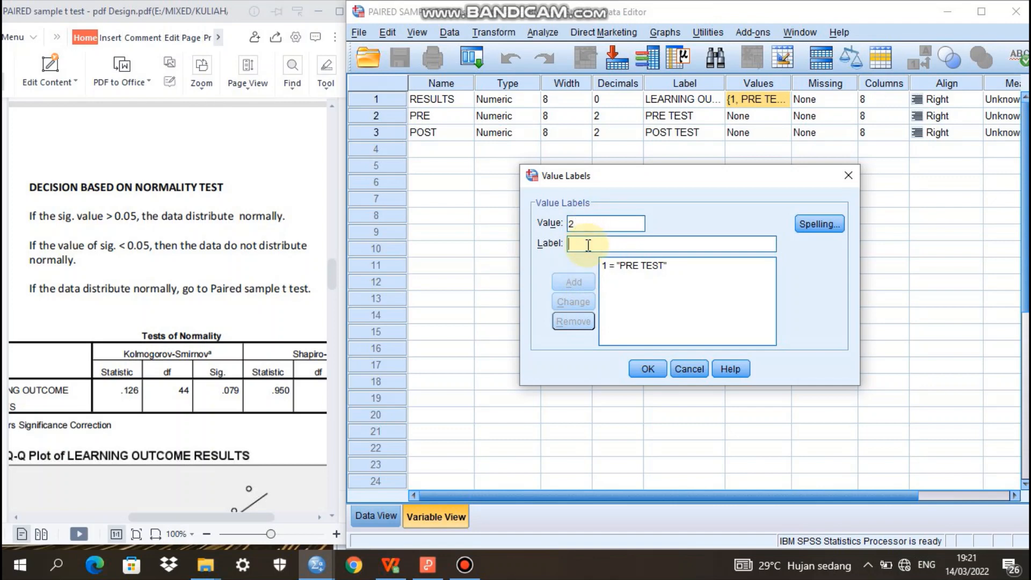
pyautogui.write('POST TEST')
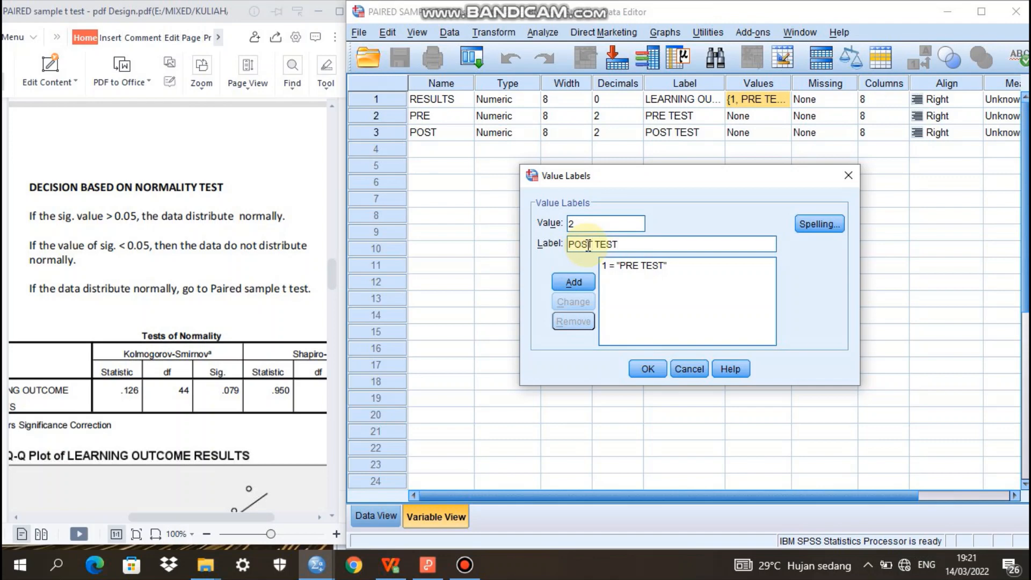
pyautogui.click(584, 280)
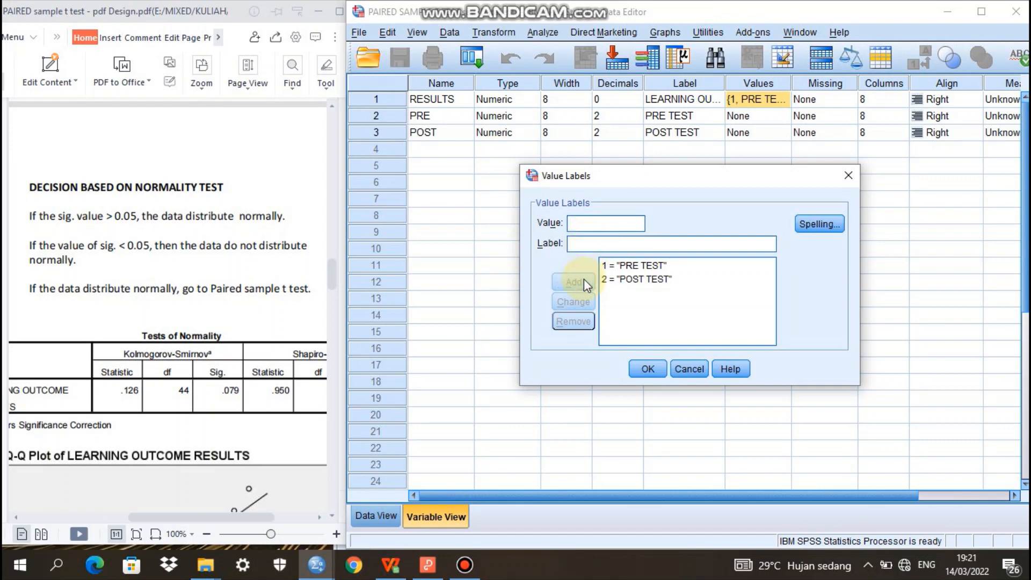
pyautogui.click(649, 370)
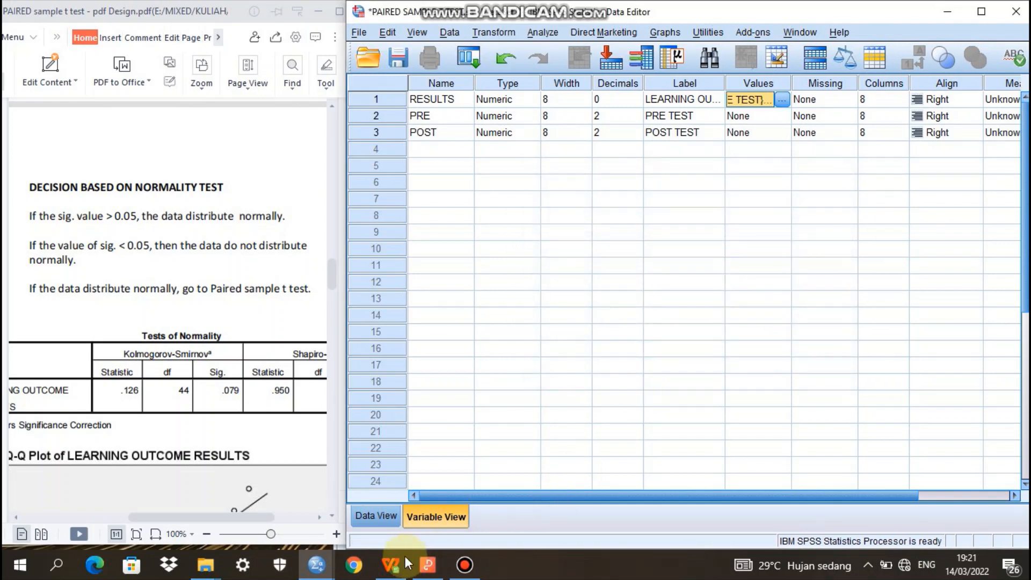
# Show the SPSS data grid, then switch to the WPS spreadsheet and copy the PRE TEST scores in B3:B24
pyautogui.click(375, 516)
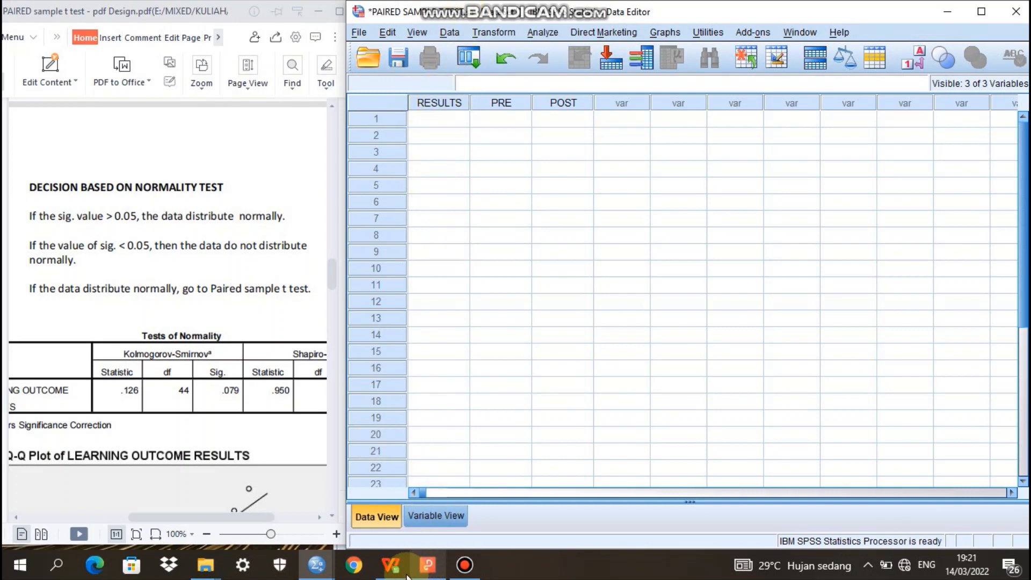
pyautogui.moveTo(391, 565)
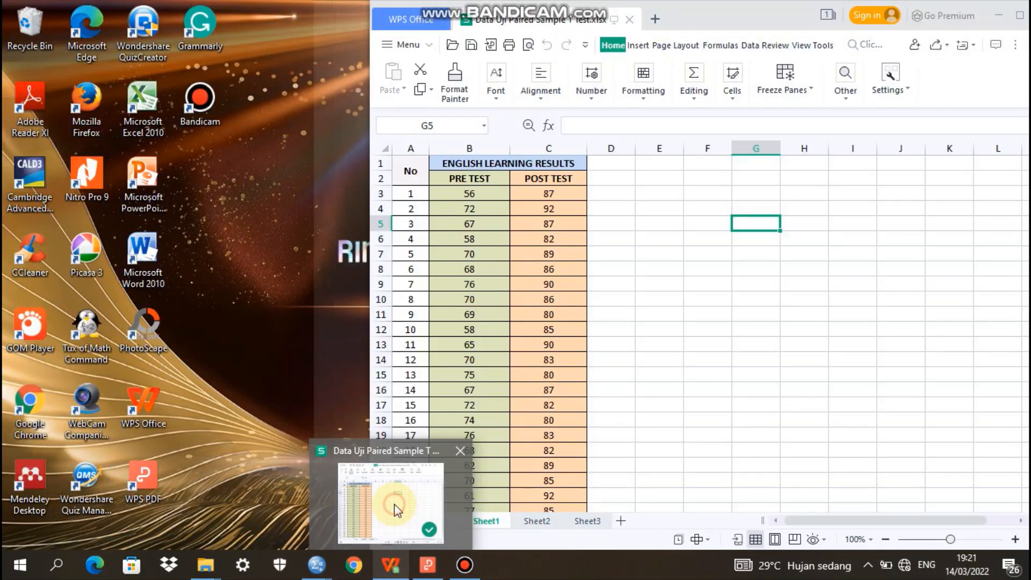
pyautogui.click(394, 504)
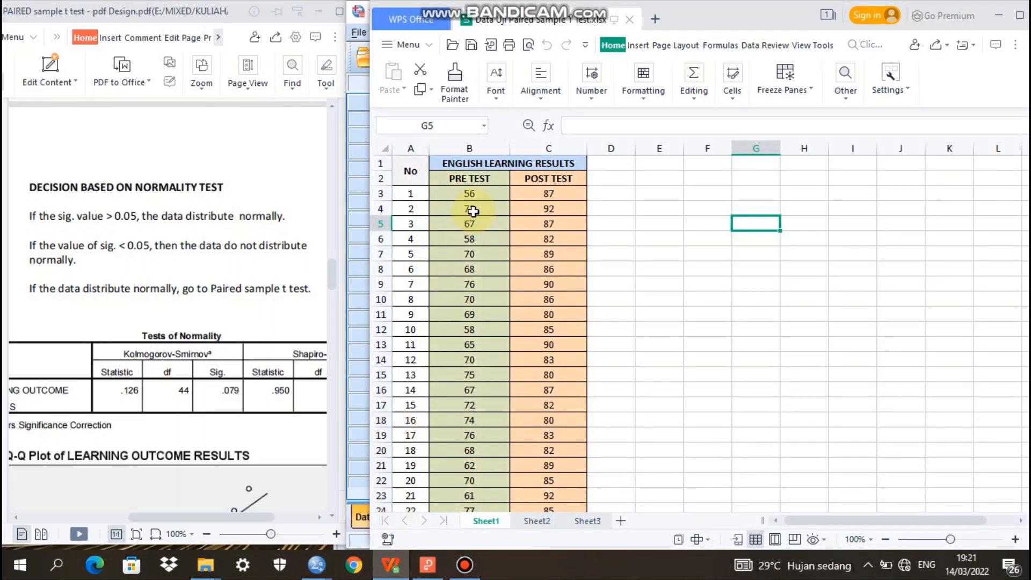
pyautogui.moveTo(469, 197); pyautogui.dragTo(477, 509)
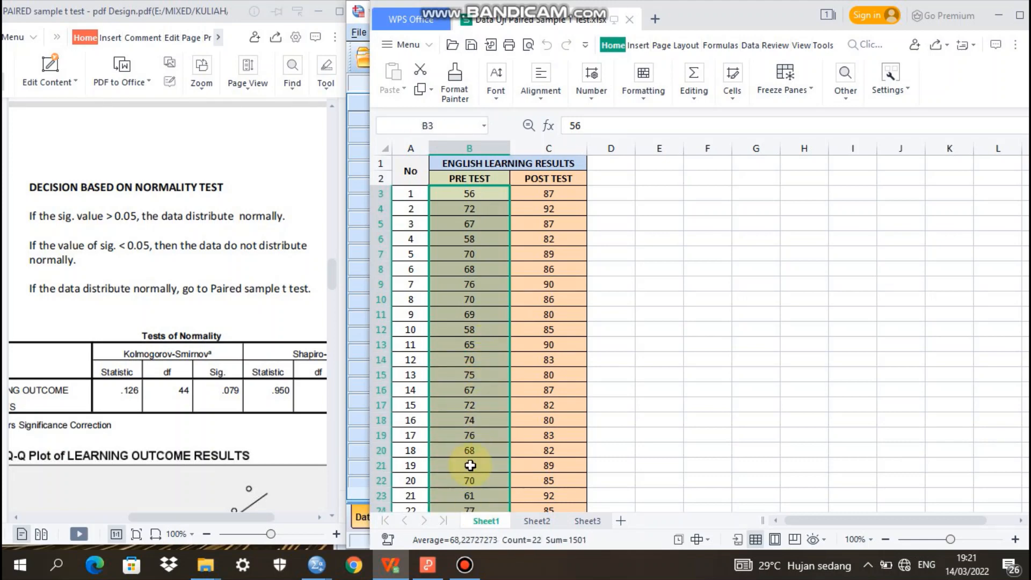
pyautogui.click(420, 89)
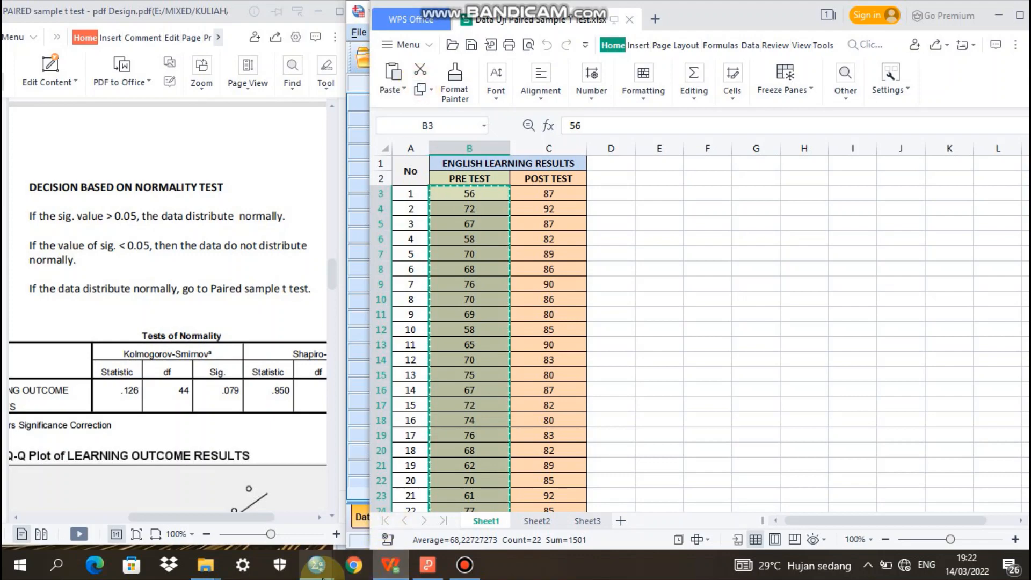
# Switch to the SPSS Data Editor and paste the pre-test scores into the RESULTS column starting at row 1
pyautogui.moveTo(316, 564)
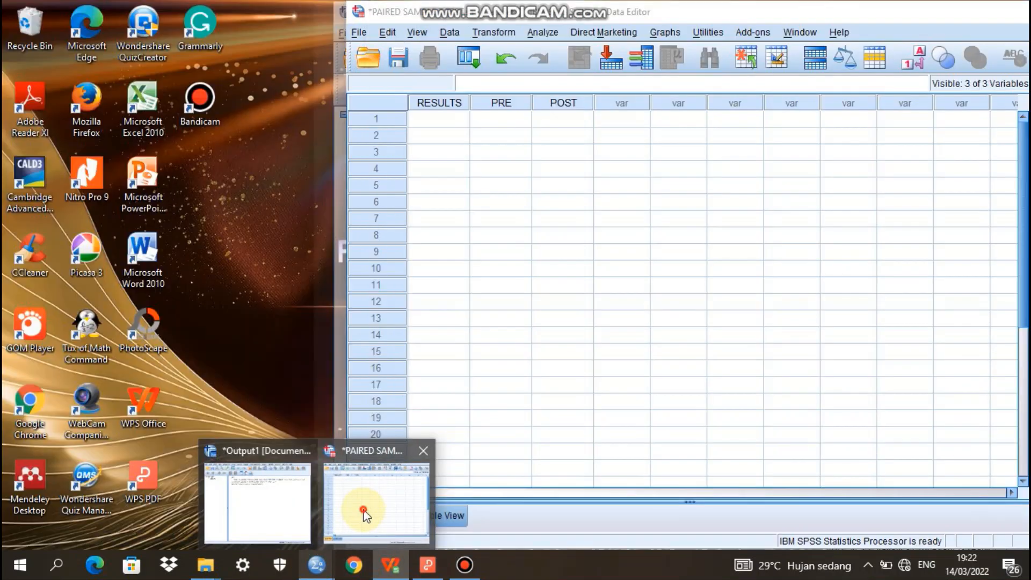
pyautogui.click(358, 527)
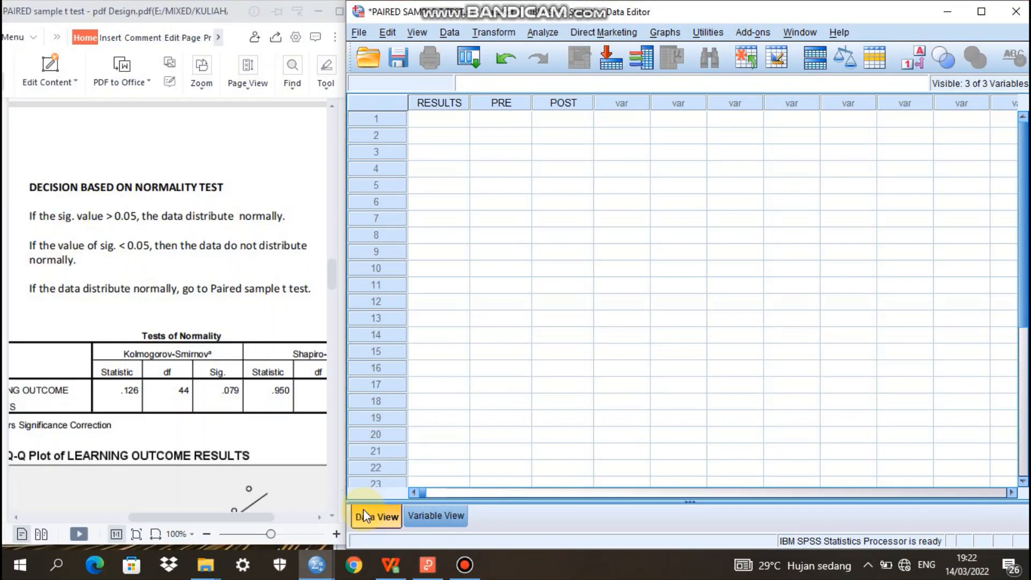
pyautogui.click(431, 117)
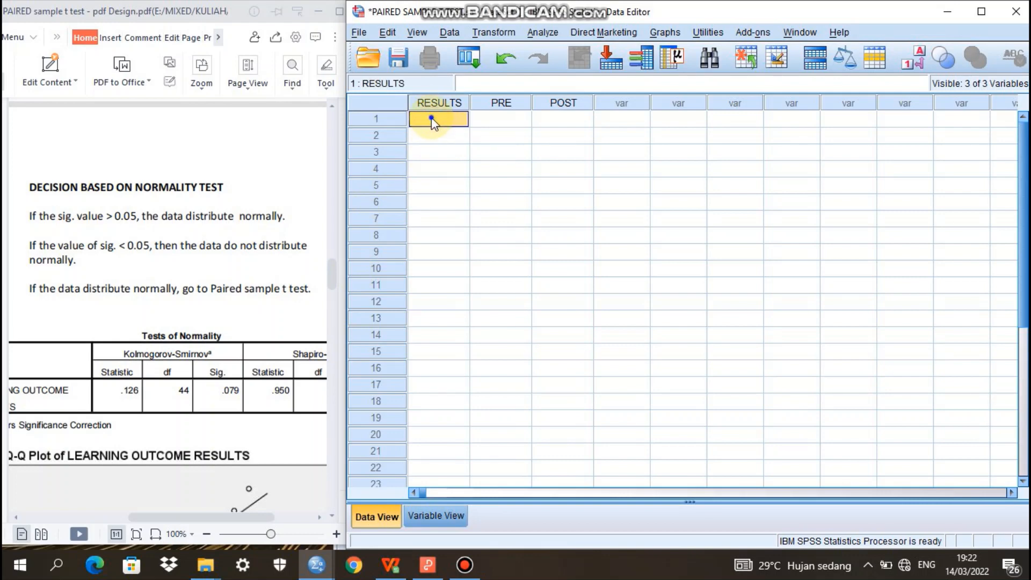
pyautogui.rightClick(433, 122)
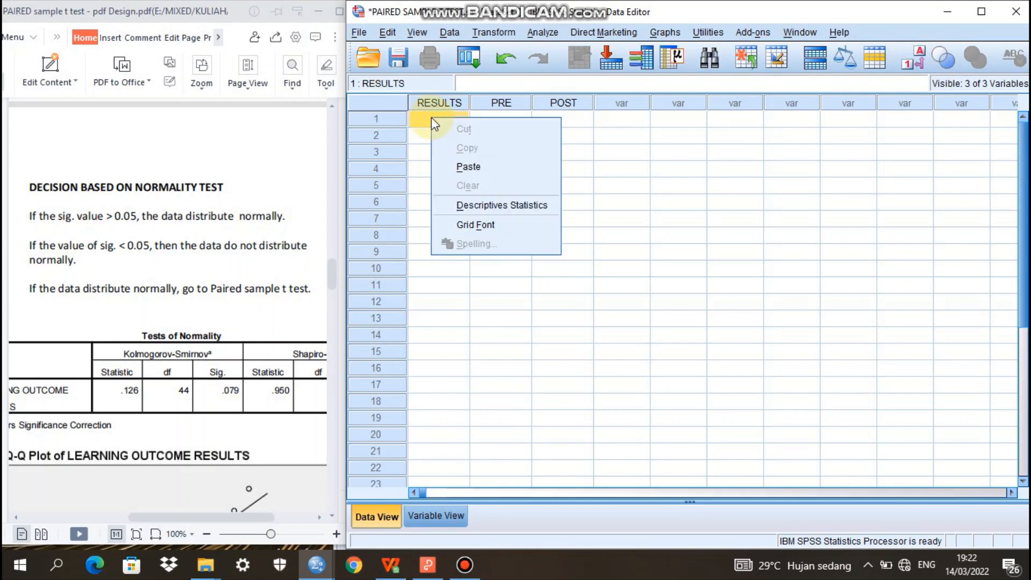
pyautogui.click(469, 167)
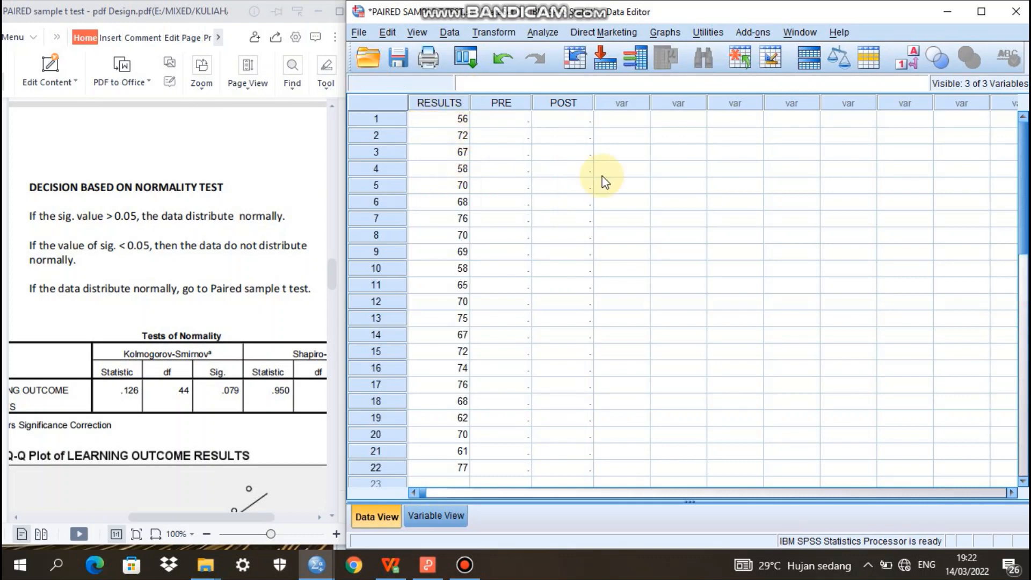
# Switch back to the WPS spreadsheet and copy the POST TEST scores in C3:C24
pyautogui.moveTo(1024, 188); pyautogui.dragTo(1026, 203)
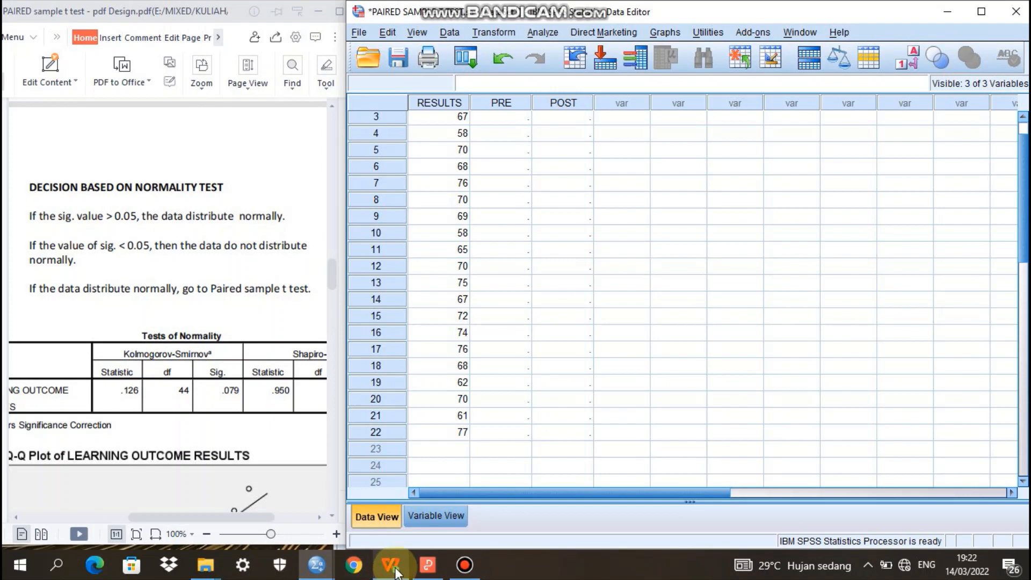
pyautogui.moveTo(395, 571)
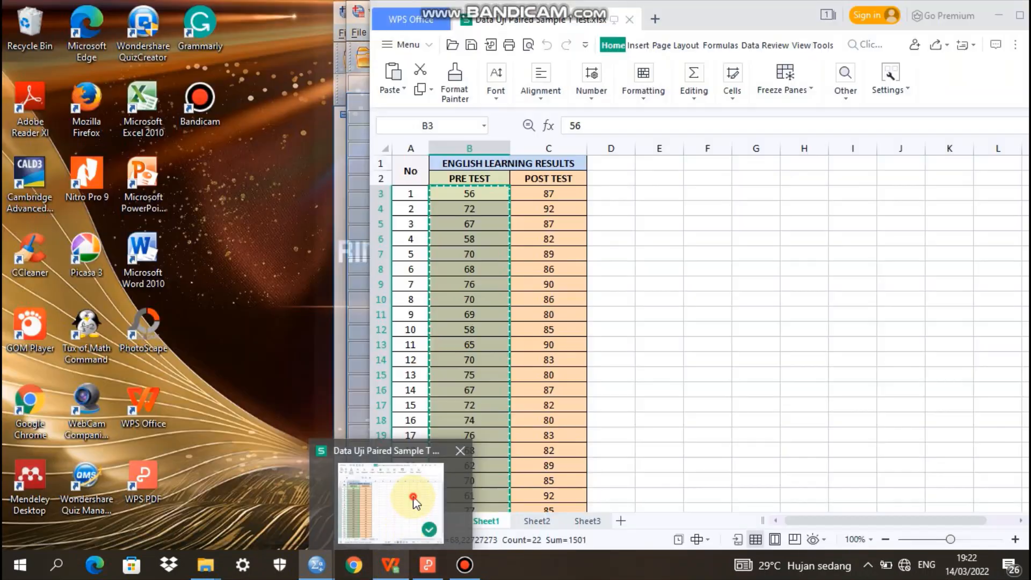
pyautogui.click(411, 505)
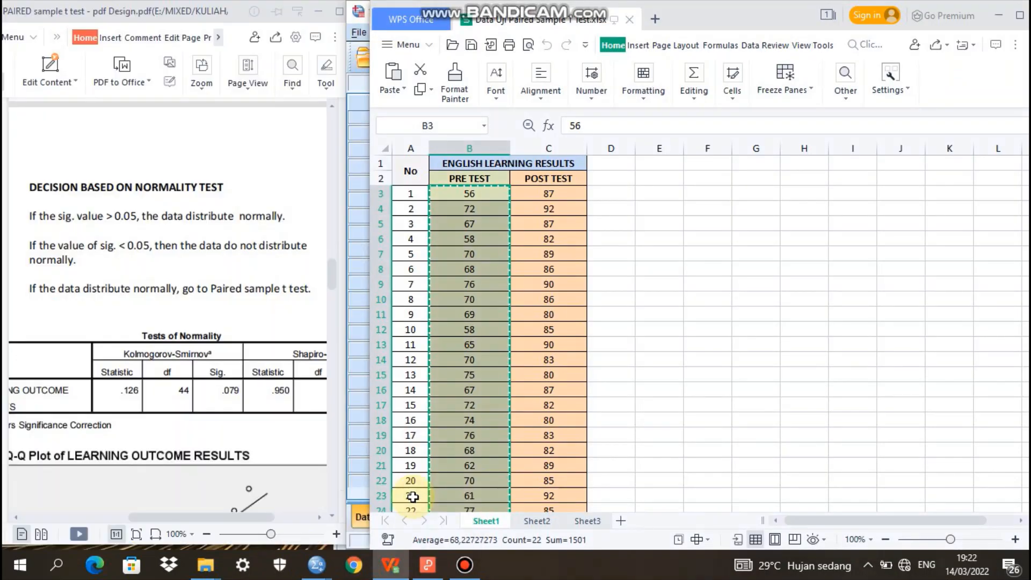
pyautogui.moveTo(548, 194); pyautogui.dragTo(557, 509)
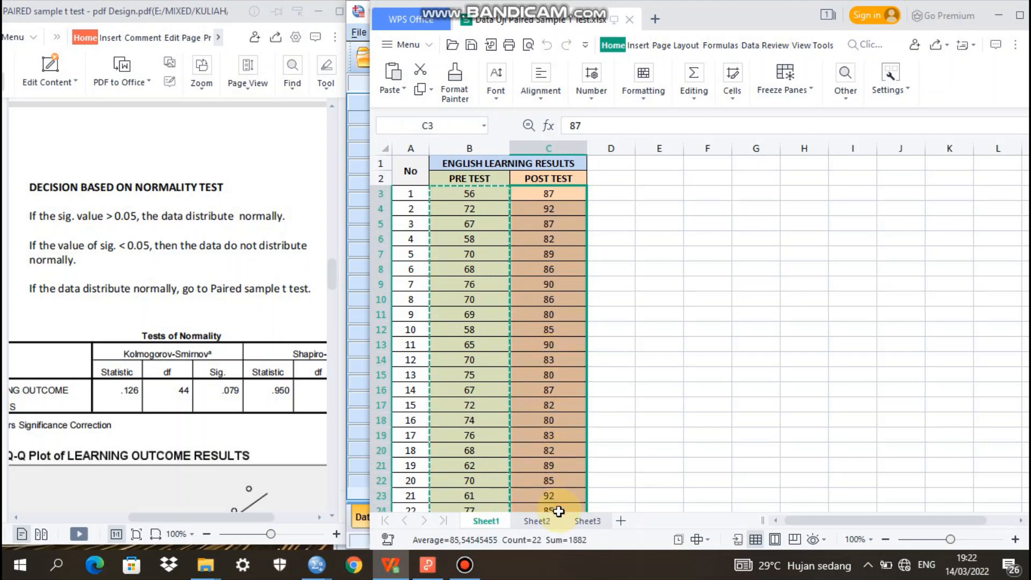
pyautogui.click(420, 91)
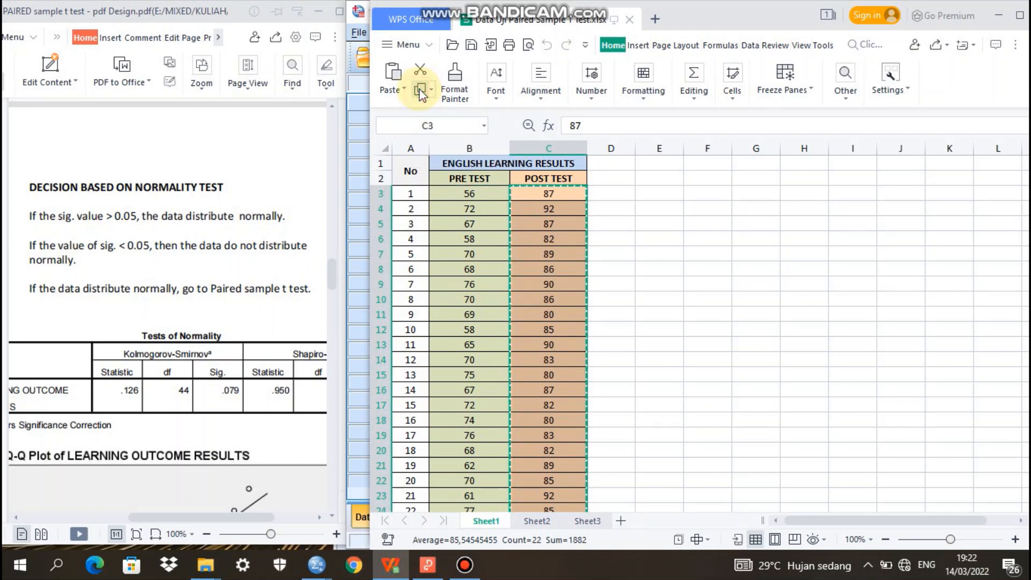
# Switch to the SPSS Data Editor and paste the post-test scores into the RESULTS column starting at row 23
pyautogui.moveTo(317, 564)
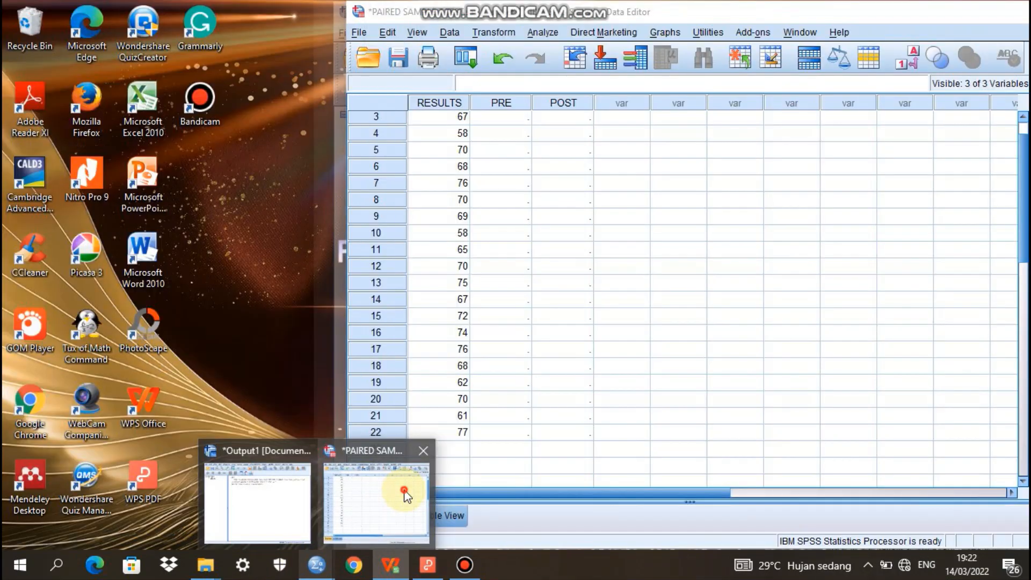
pyautogui.click(403, 489)
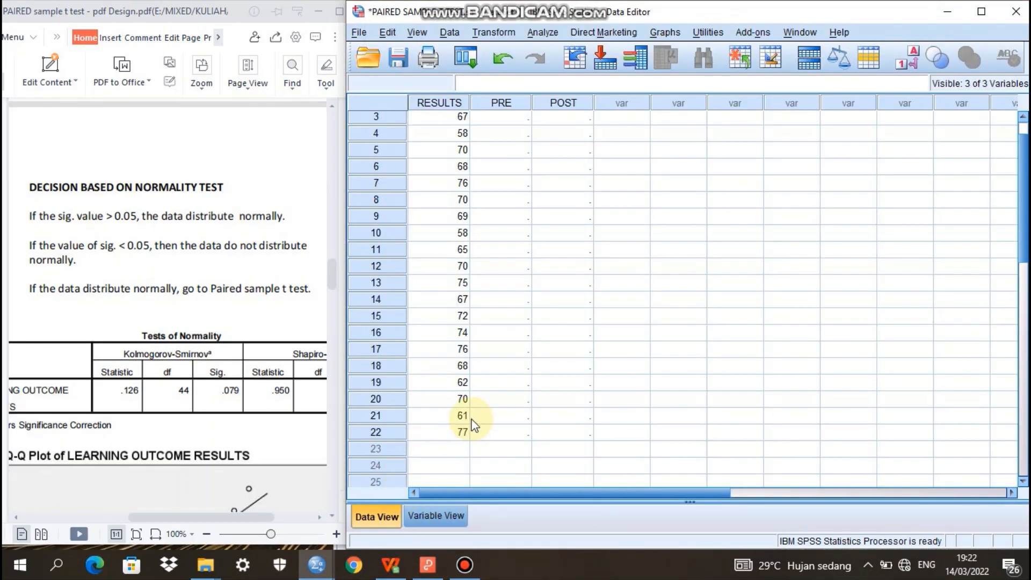
pyautogui.click(442, 449)
pyautogui.rightClick(446, 451)
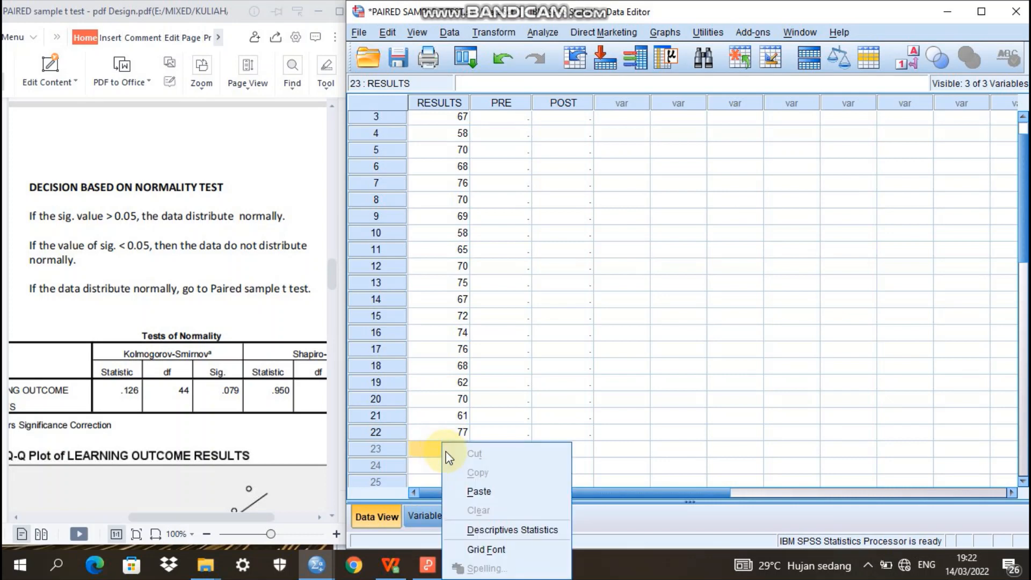
pyautogui.click(481, 491)
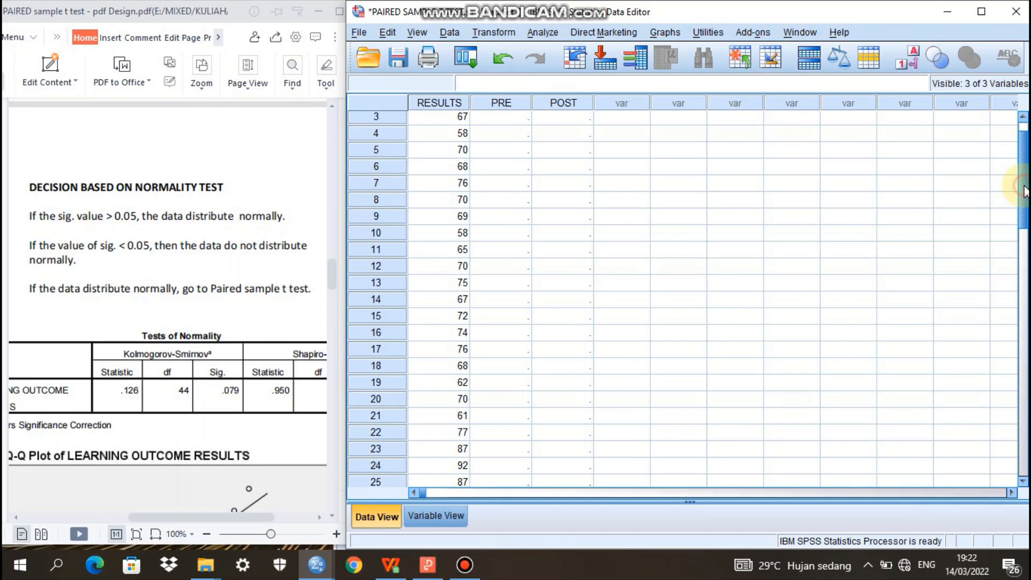
pyautogui.moveTo(1024, 189); pyautogui.dragTo(1026, 157)
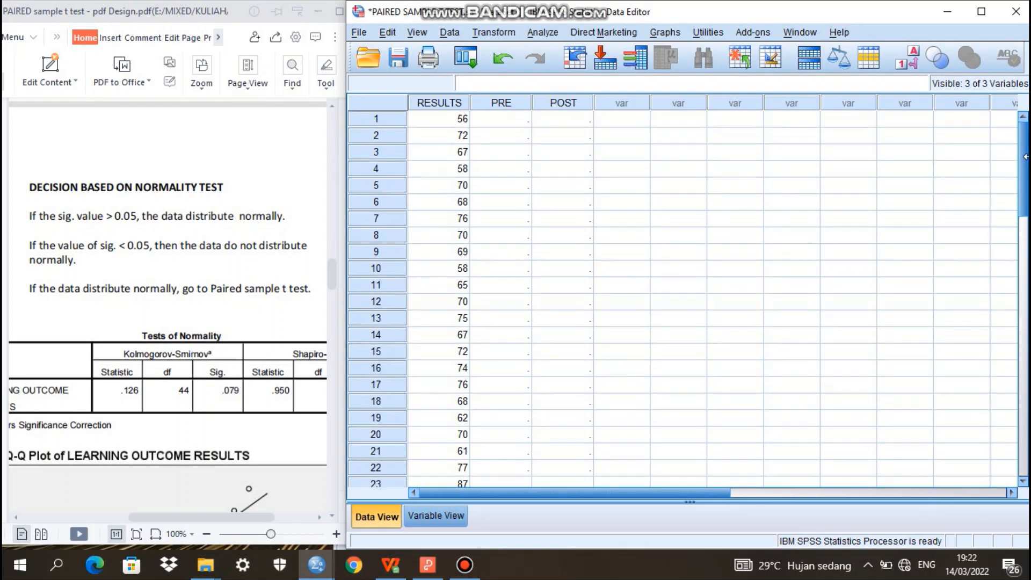
# Start an Explore analysis under descriptive statistics with the LEARNING OUTCOME RESULTS variable as the dependent
pyautogui.click(549, 31)
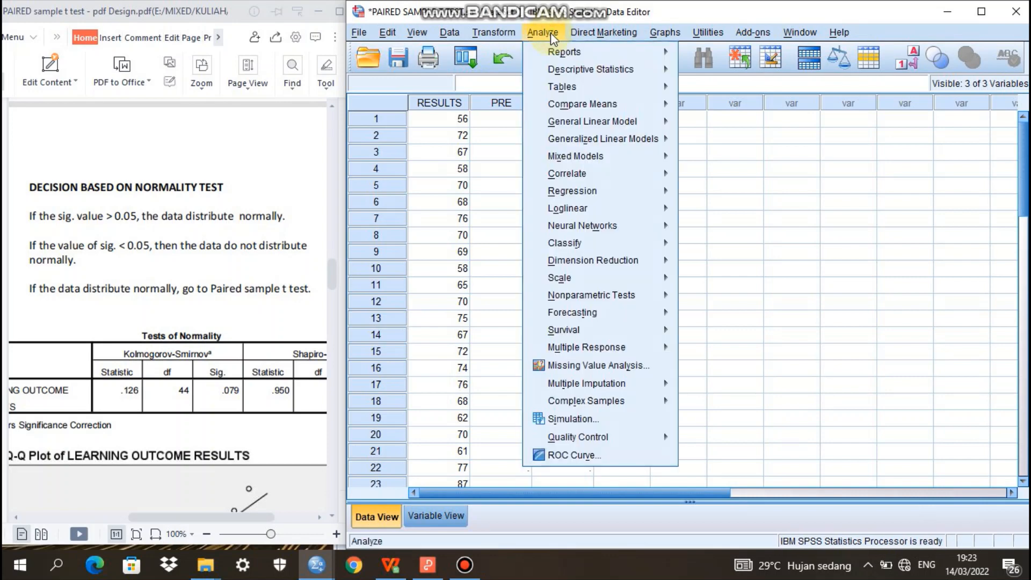
pyautogui.moveTo(579, 77)
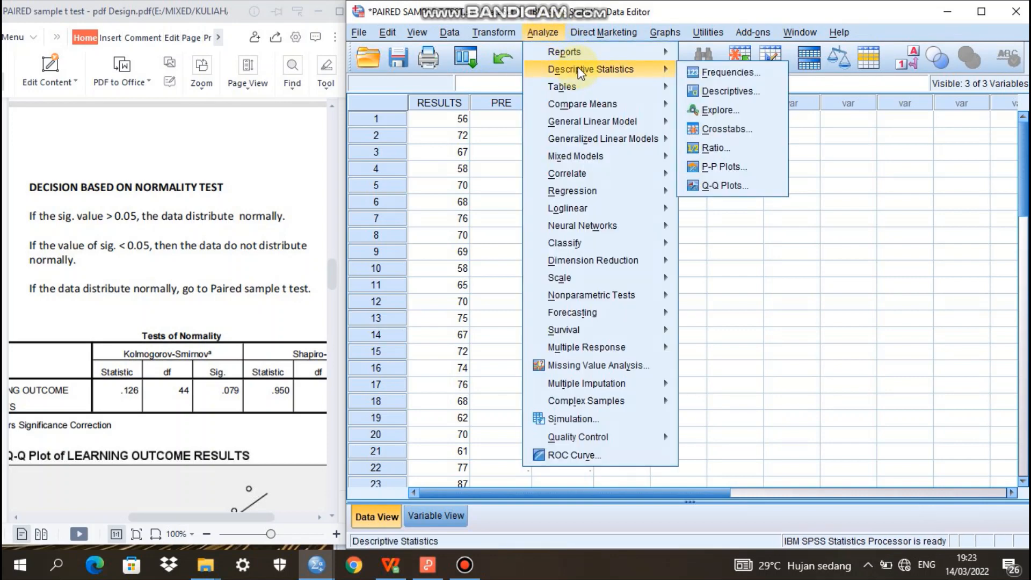
pyautogui.click(722, 112)
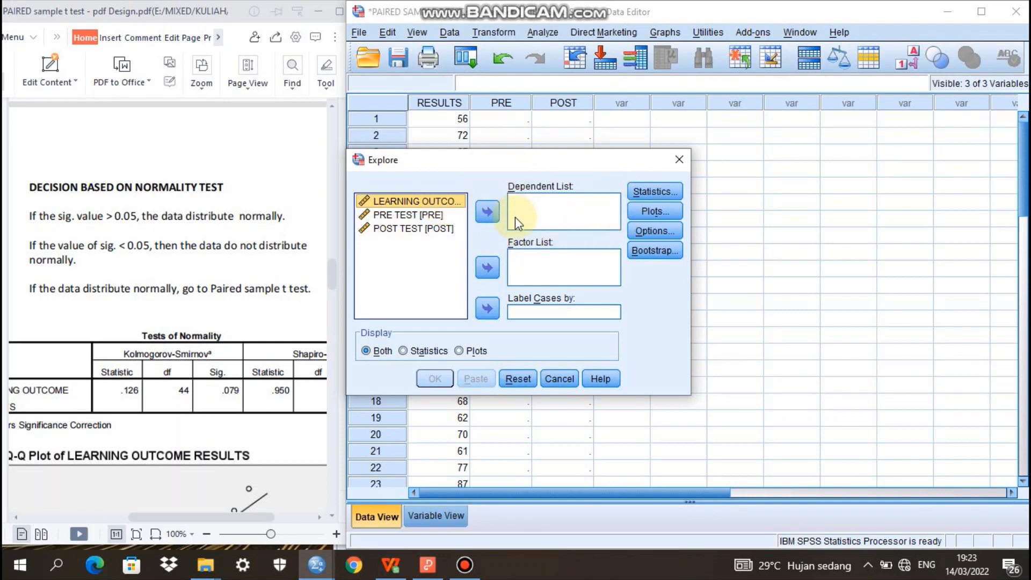
pyautogui.click(487, 214)
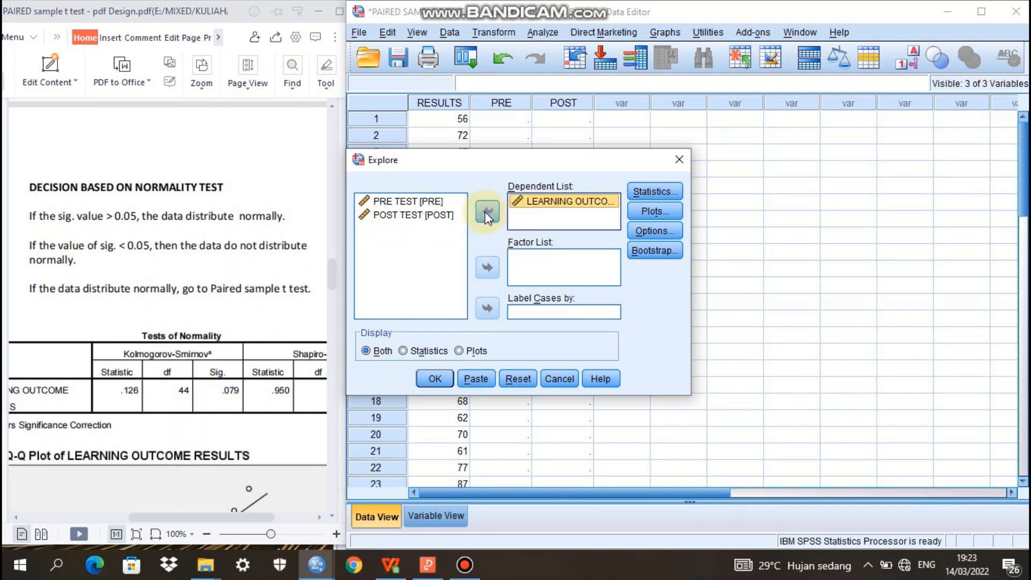
# Enable normality plots with tests for the Explore analysis and run it
pyautogui.click(656, 209)
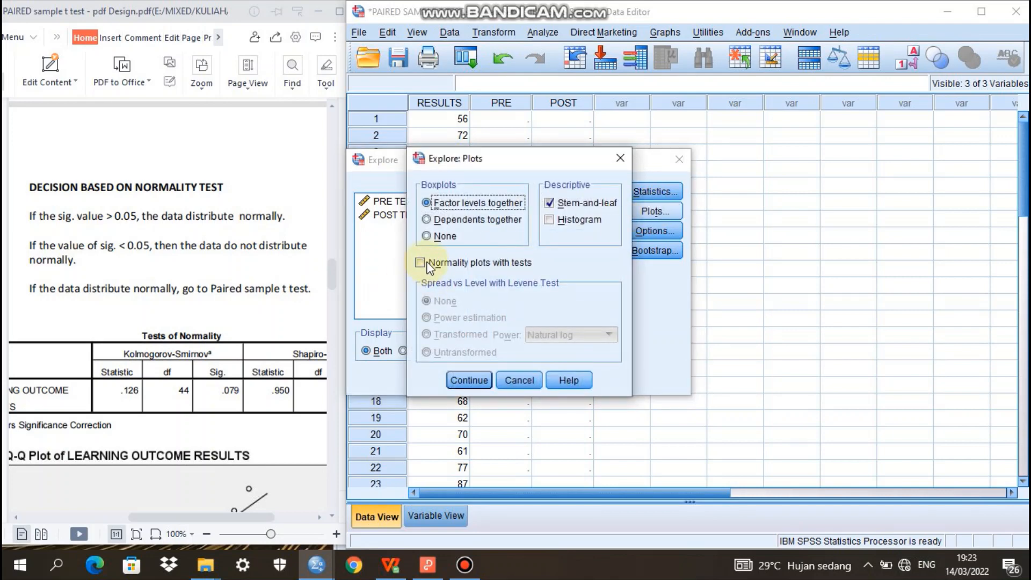
pyautogui.click(421, 263)
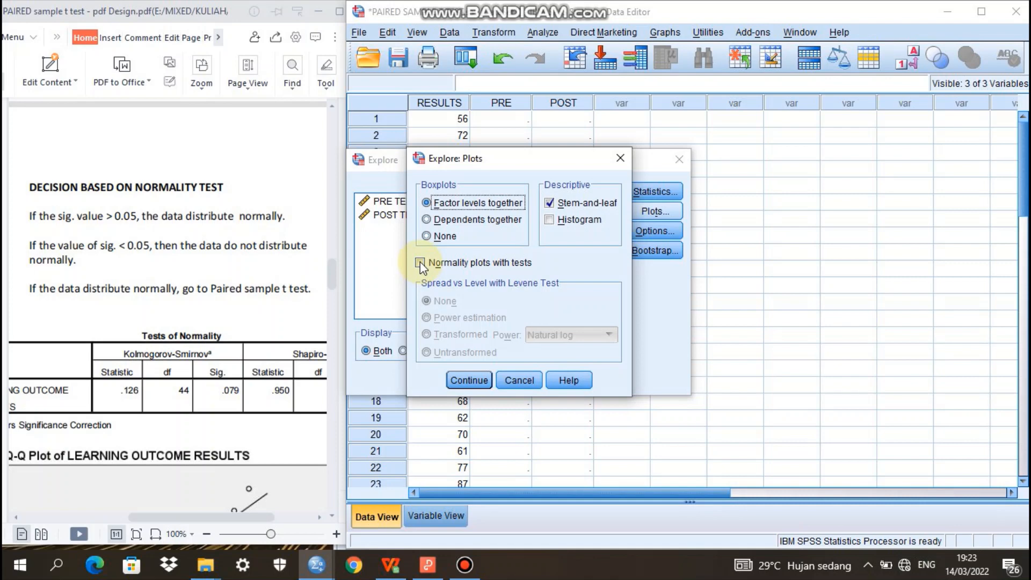
pyautogui.click(475, 383)
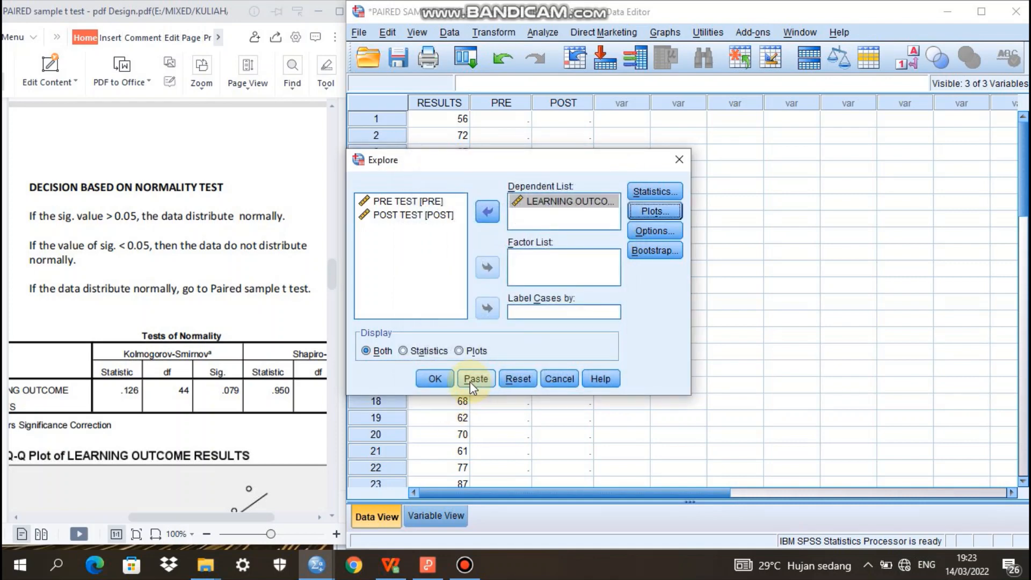
pyautogui.click(434, 379)
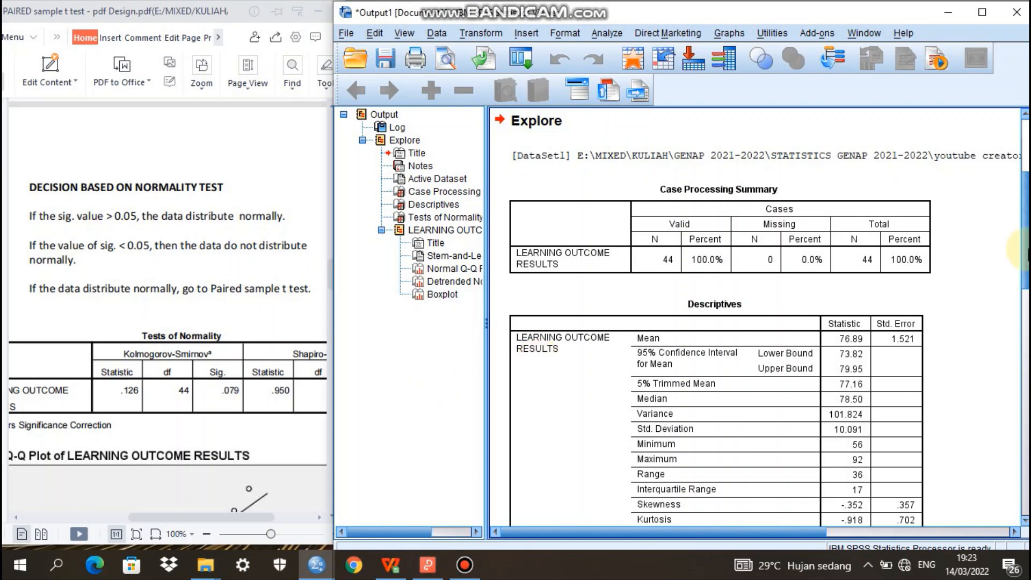
# Examine the Descriptives and Tests of Normality tables in the output and compare them with the normality decision rules and table in the PDF guide
pyautogui.scroll(-2, 1023, 248)
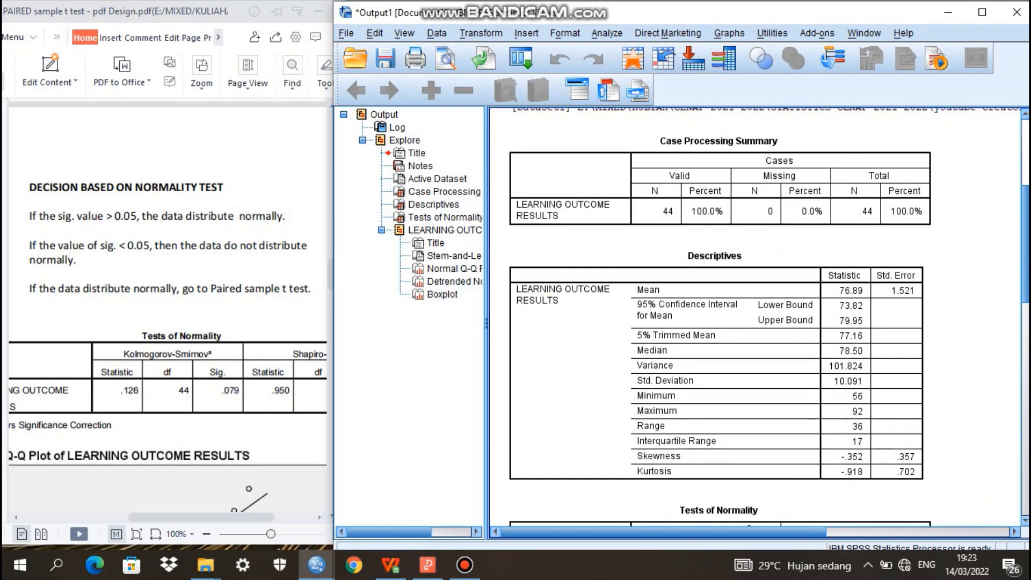
pyautogui.scroll(1, 768, 317)
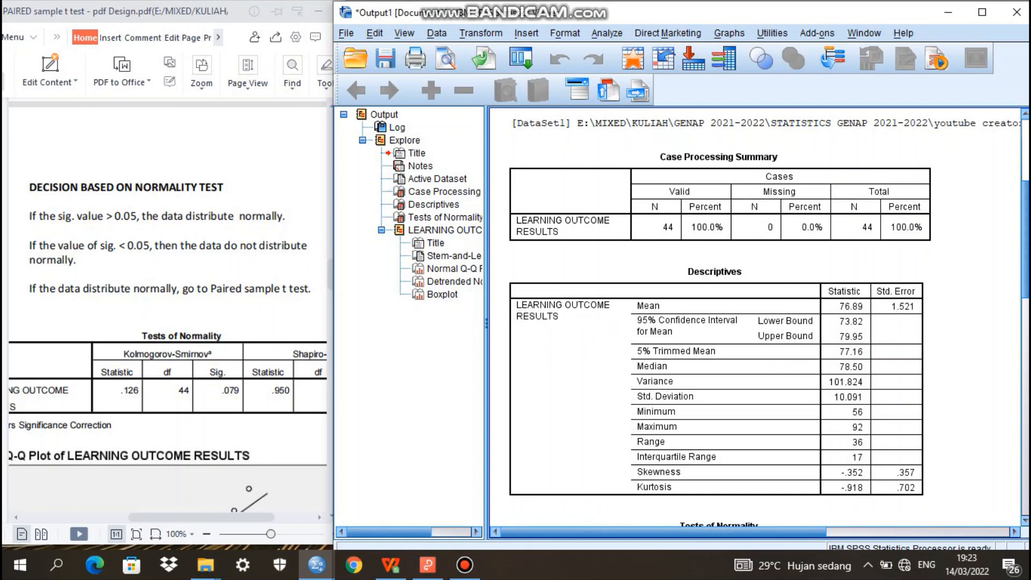
pyautogui.scroll(-3, 768, 316)
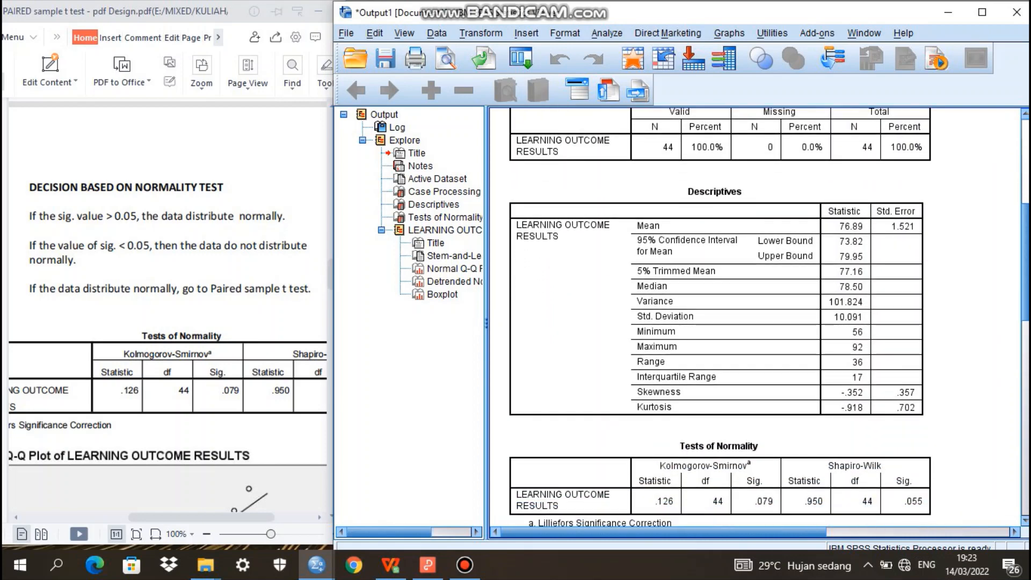
pyautogui.scroll(-5, 768, 317)
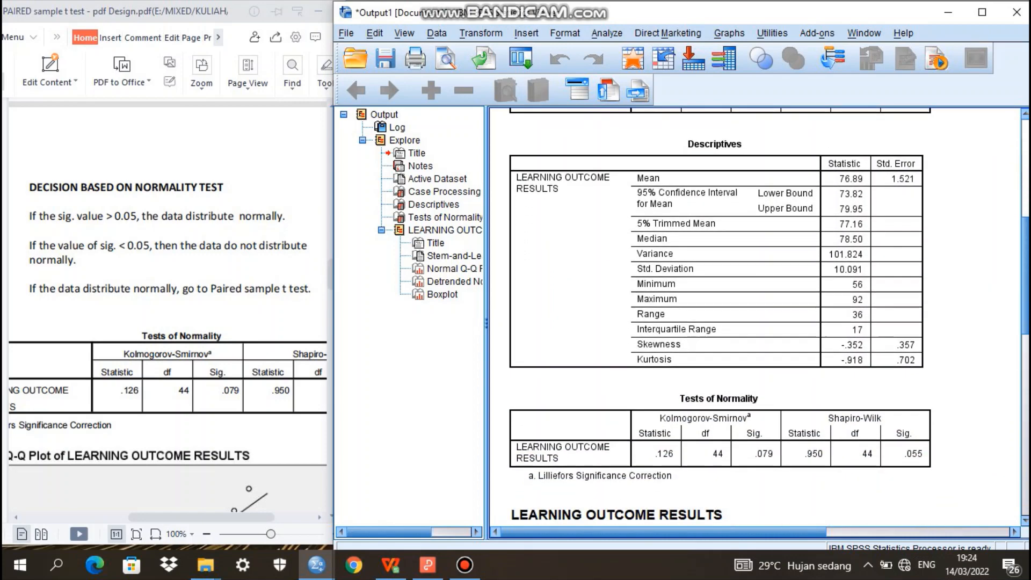
pyautogui.scroll(-1, 768, 317)
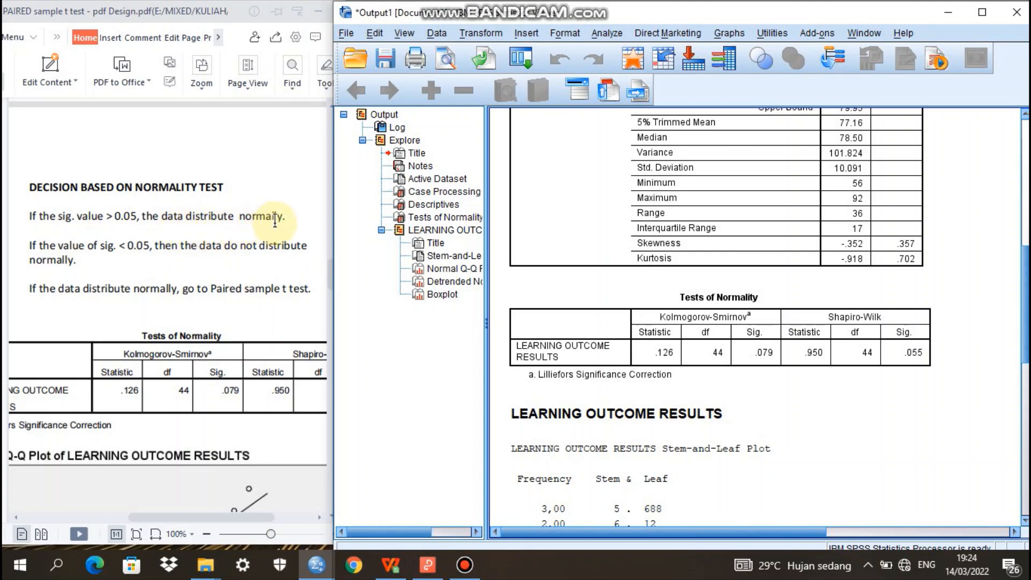
pyautogui.click(856, 353)
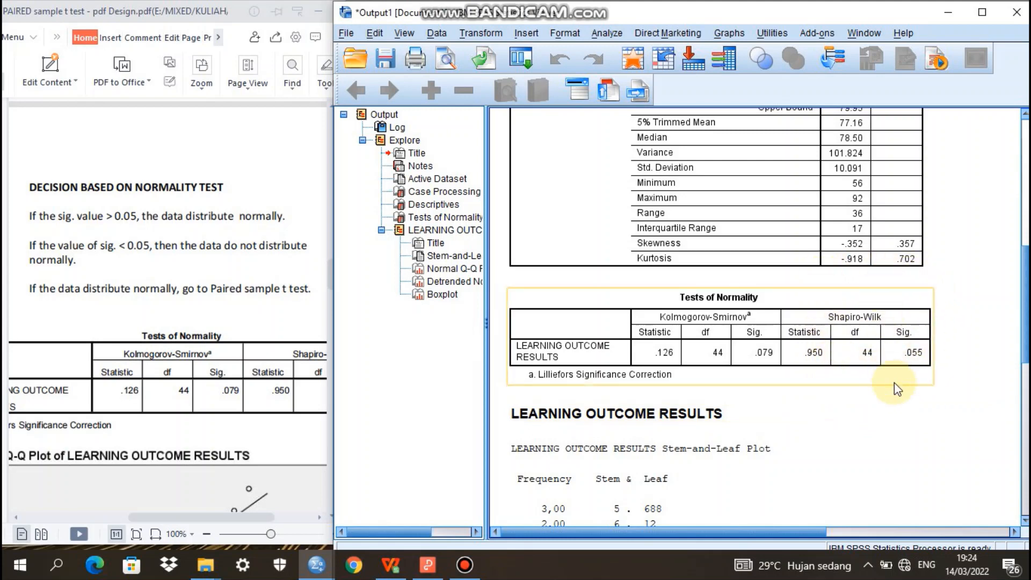
pyautogui.click(932, 411)
pyautogui.click(921, 352)
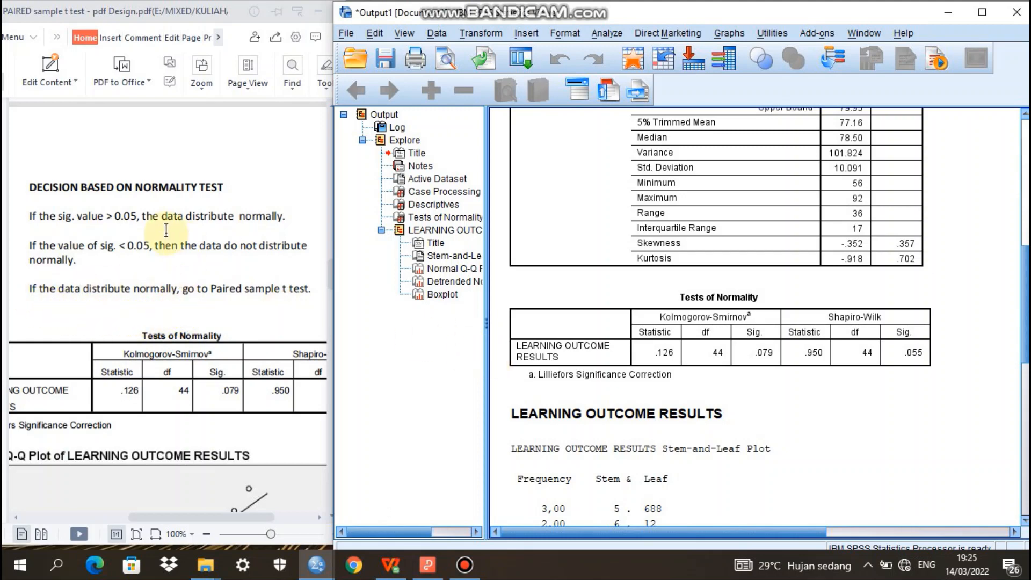
pyautogui.click(245, 131)
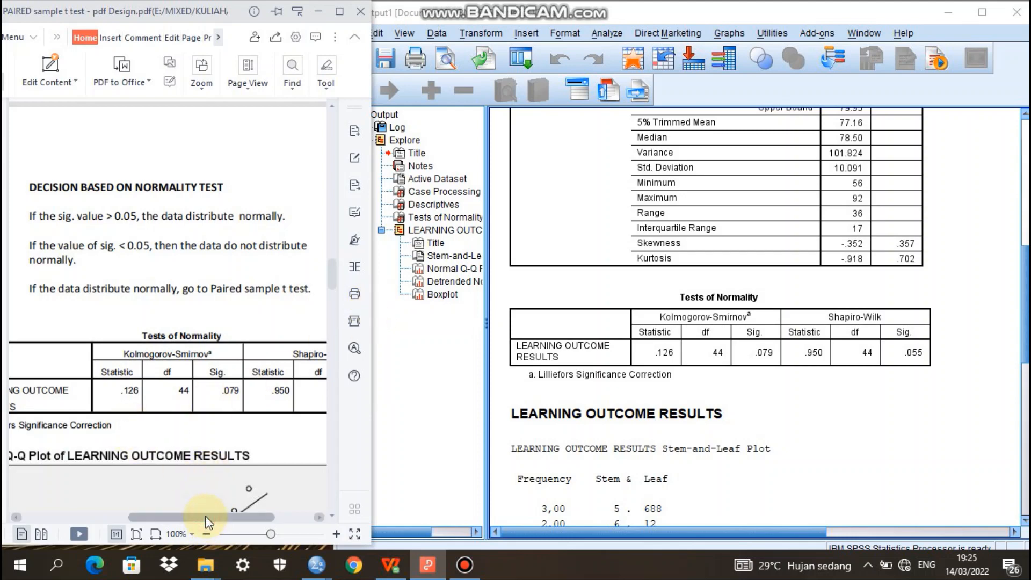
pyautogui.moveTo(209, 518); pyautogui.dragTo(248, 530)
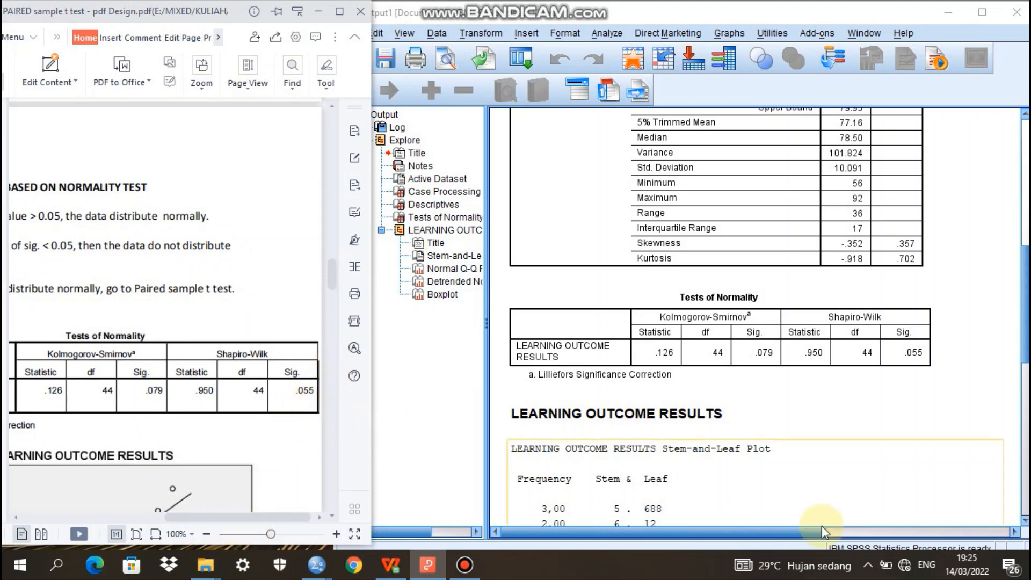
# Return to the SPSS output and examine the stem-and-leaf, boxplot and Q-Q plots of LEARNING OUTCOME RESULTS
pyautogui.click(1022, 330)
pyautogui.scroll(-8, 1022, 330)
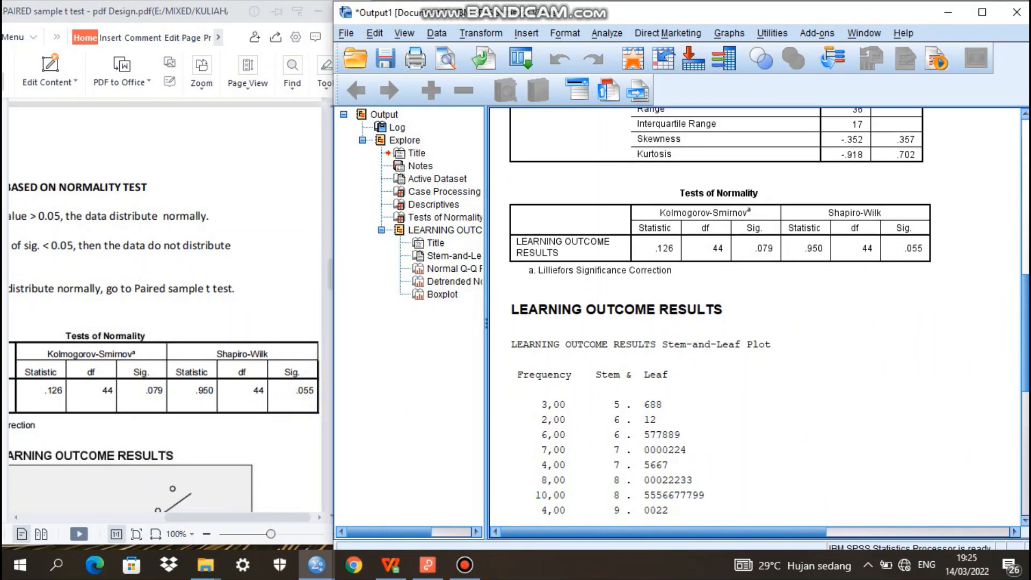
pyautogui.scroll(-15, 1023, 416)
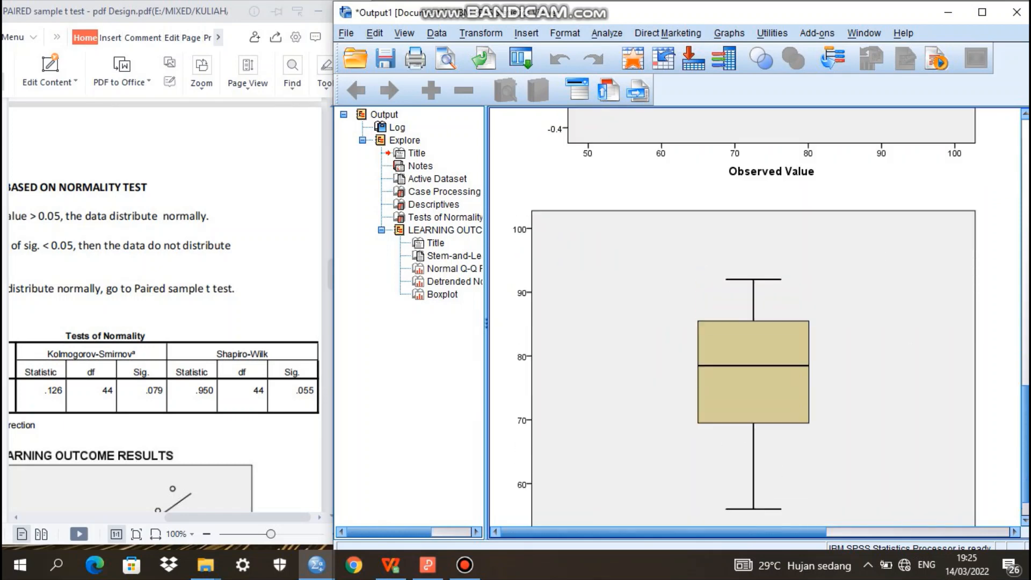
pyautogui.scroll(10, 1023, 416)
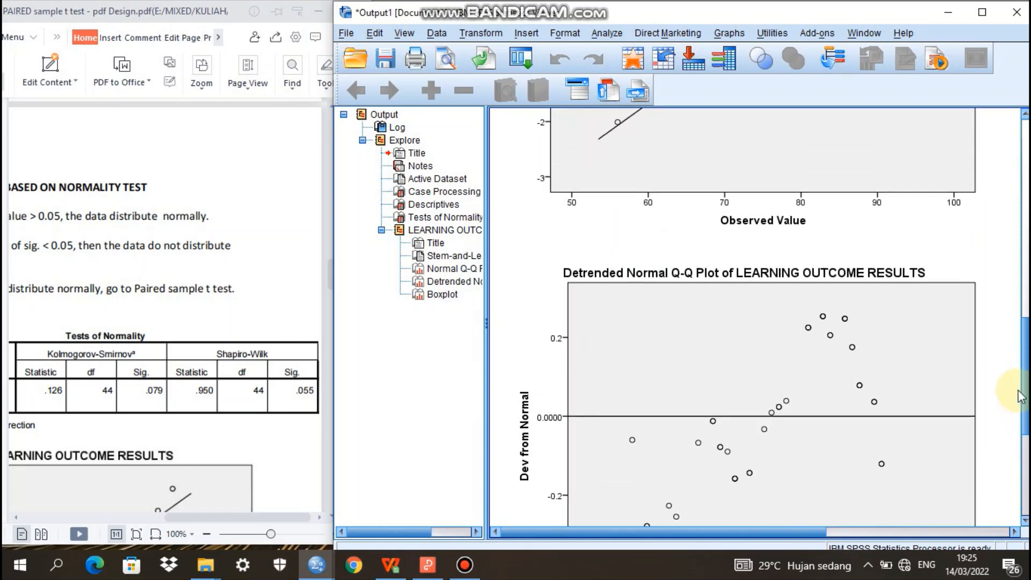
pyautogui.scroll(-2, 1011, 347)
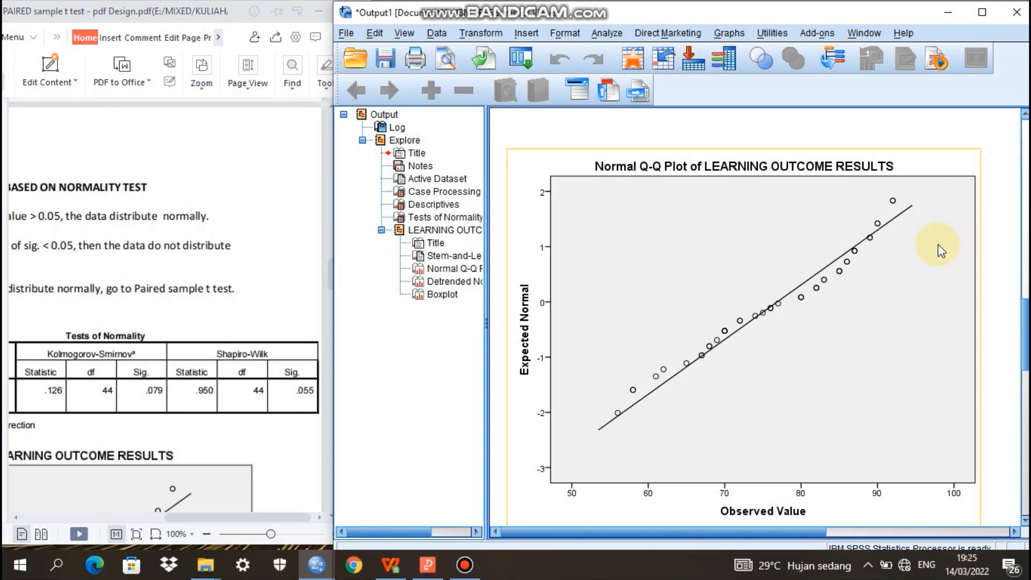
# Switch to the PDF guide and go to the Paired Samples Statistics explanation in the SPSS OUTPUT INTERPRETATION section
pyautogui.click(251, 212)
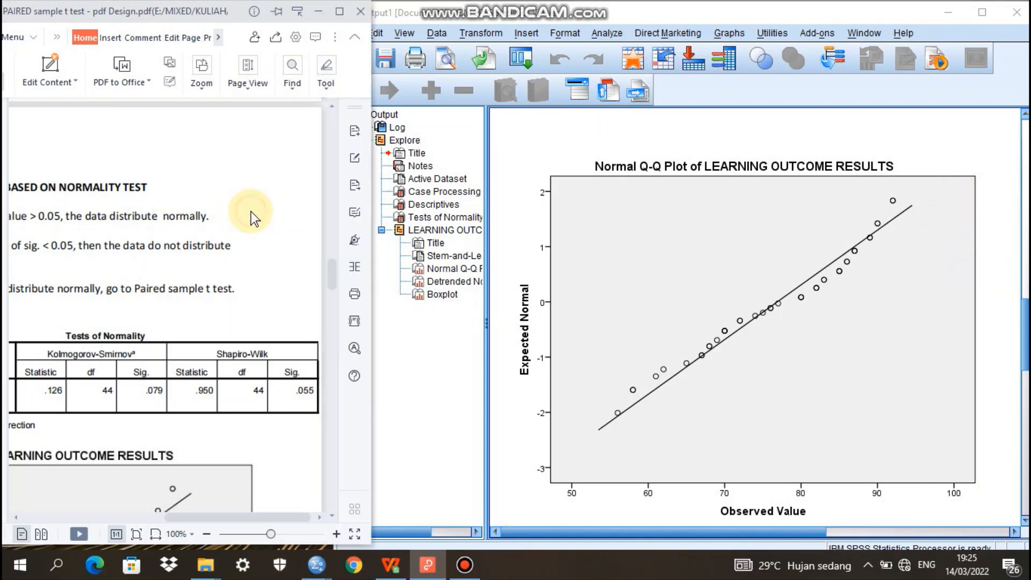
pyautogui.click(332, 279)
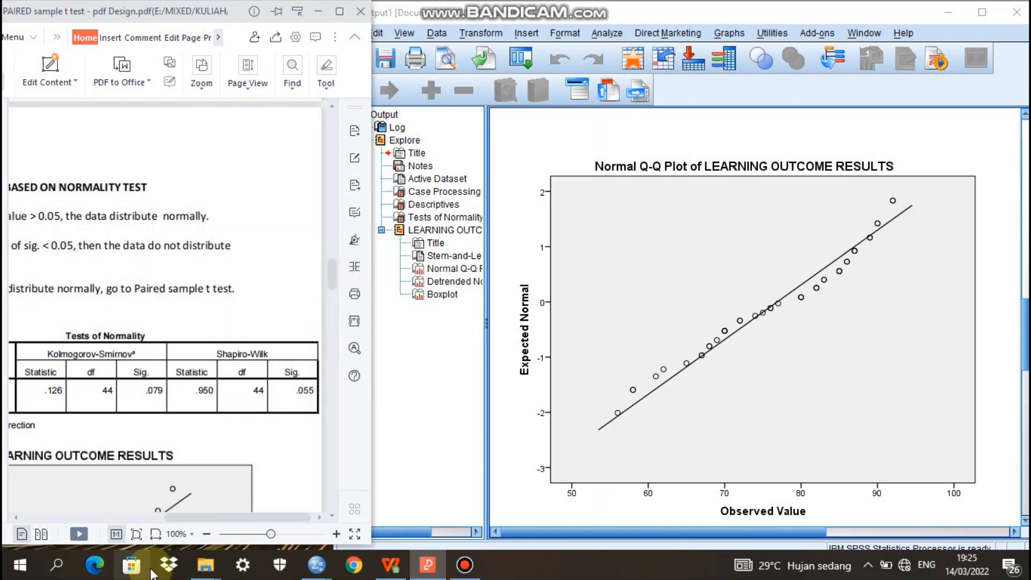
pyautogui.moveTo(202, 519); pyautogui.dragTo(175, 521)
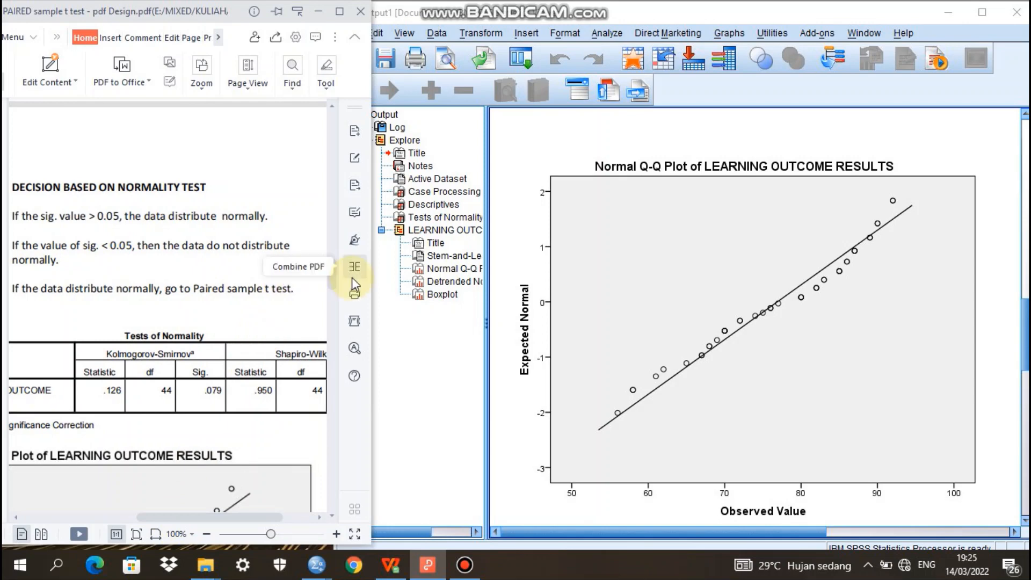
pyautogui.moveTo(333, 276); pyautogui.dragTo(336, 323)
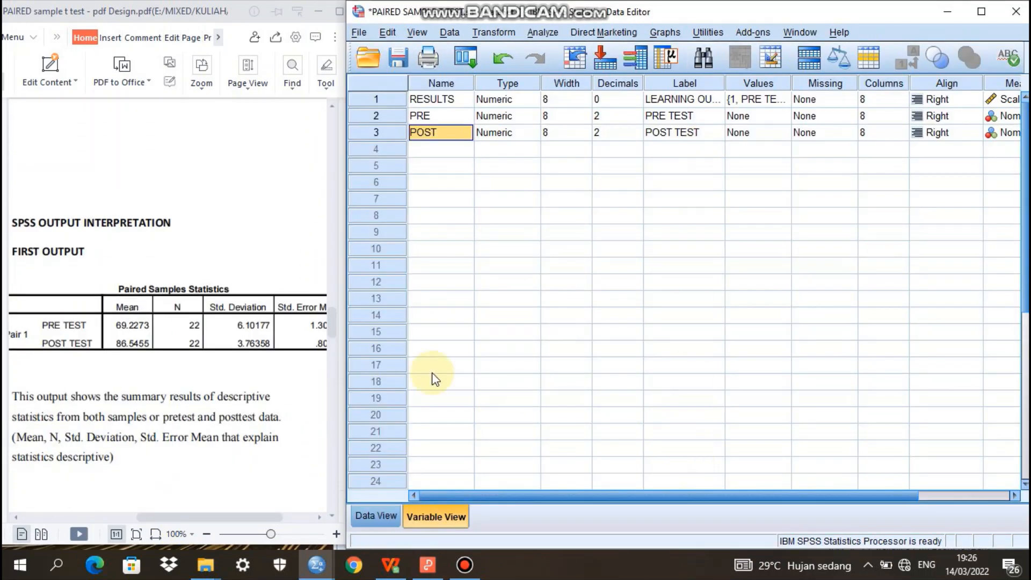
pyautogui.click(206, 400)
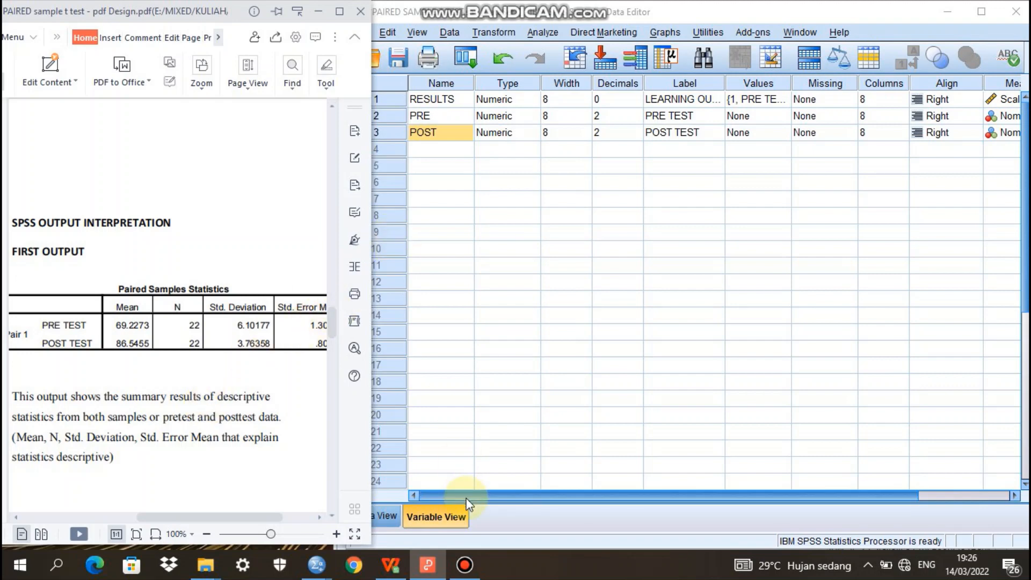
# Return to the SPSS variable definitions and check the second variable's name PRE and label PRE TEST
pyautogui.click(552, 518)
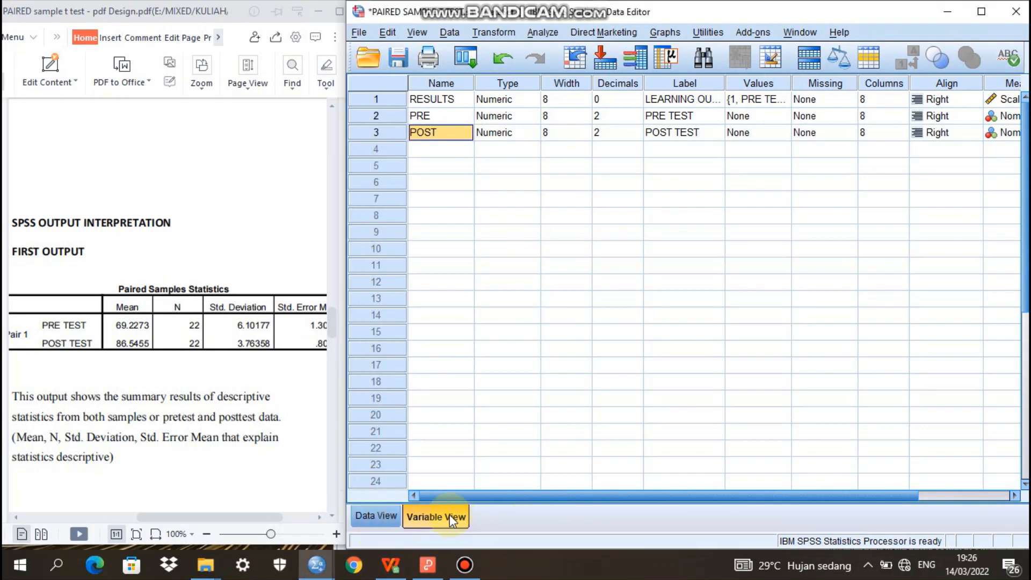
pyautogui.click(444, 120)
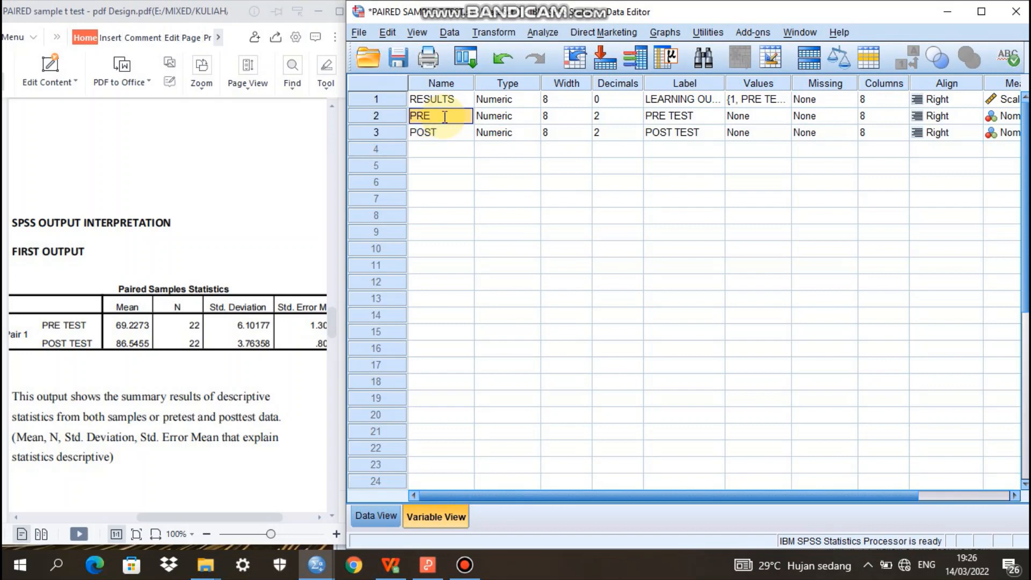
pyautogui.doubleClick(465, 116)
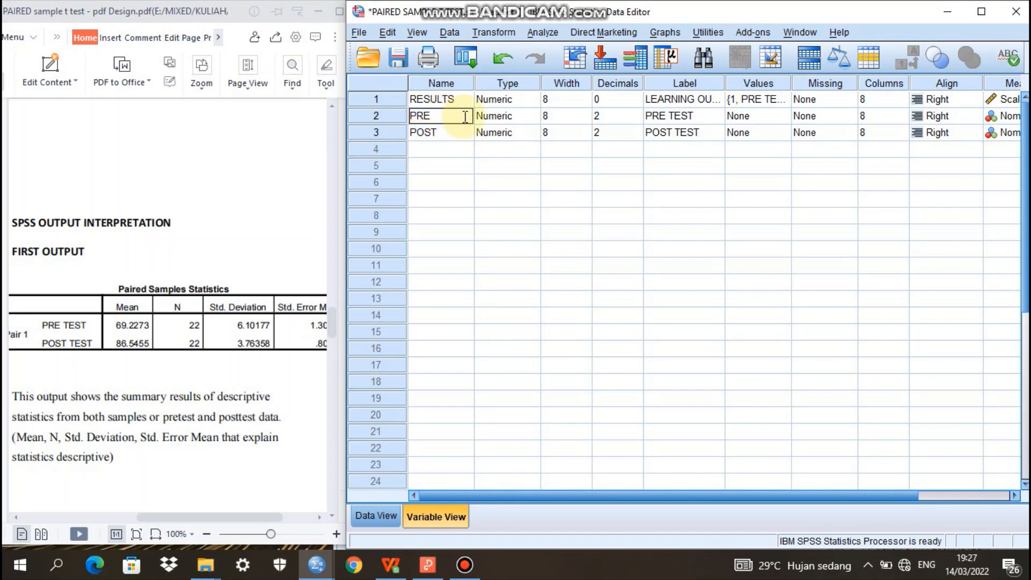
pyautogui.click(695, 118)
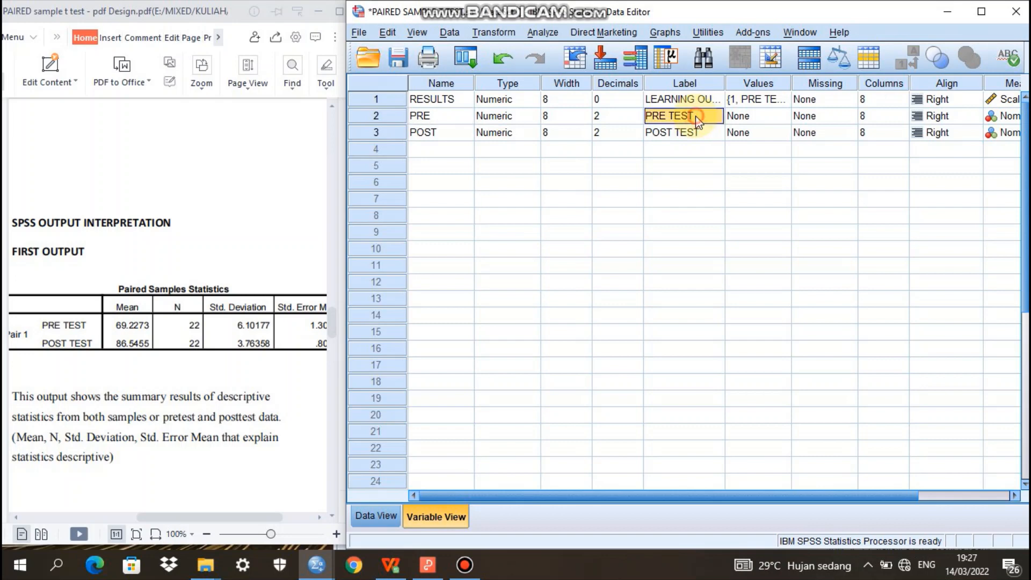
pyautogui.write('PR')
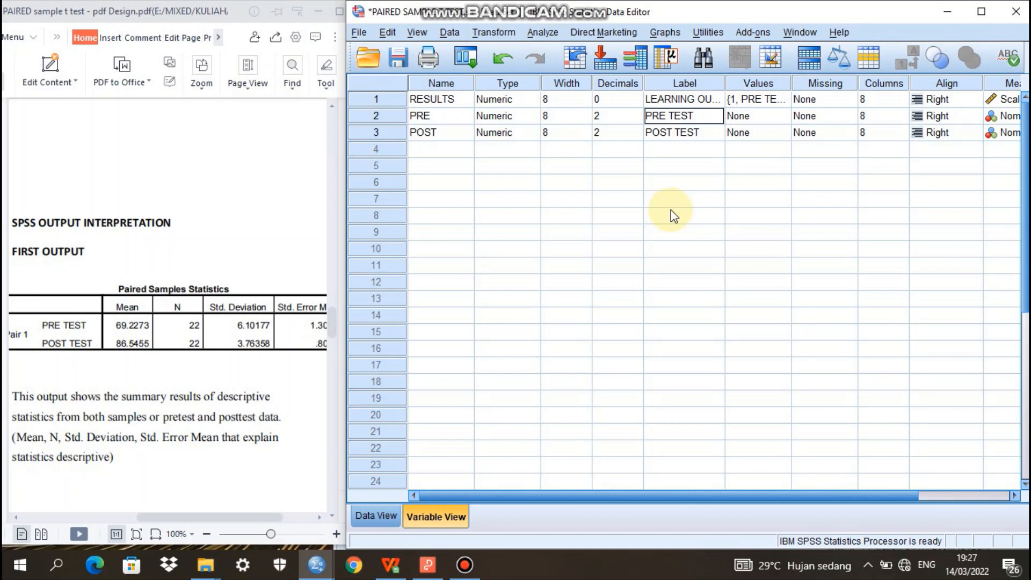
# Check the third variable's name POST and label POST TEST in the variable definitions
pyautogui.click(445, 135)
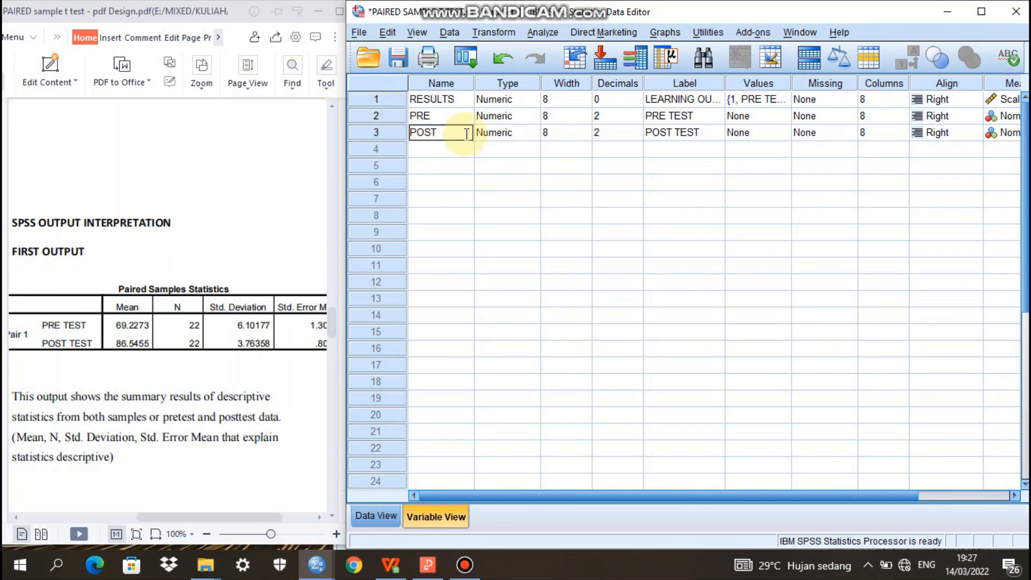
pyautogui.click(680, 133)
pyautogui.write('PO')
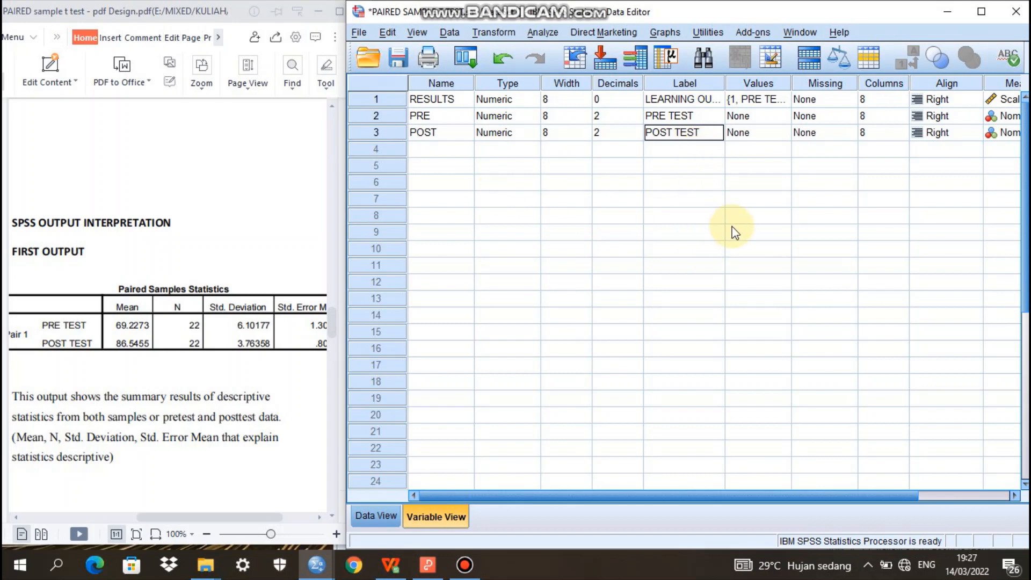
# Show the SPSS data grid, switch to the Data Uji Paired Sample T Test.xlsx workbook and copy all PRE TEST scores from B3 down
pyautogui.click(375, 516)
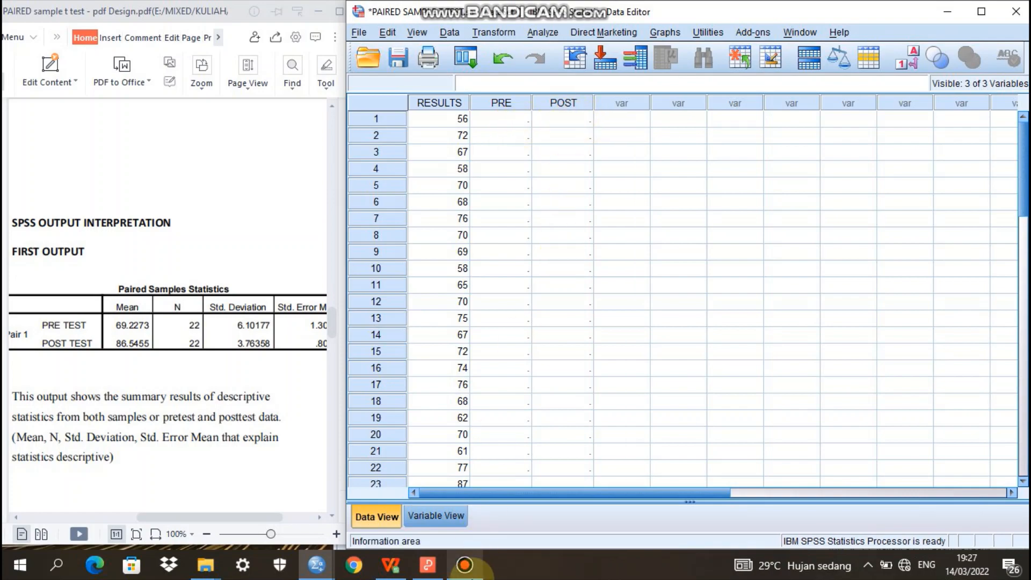
pyautogui.moveTo(398, 573)
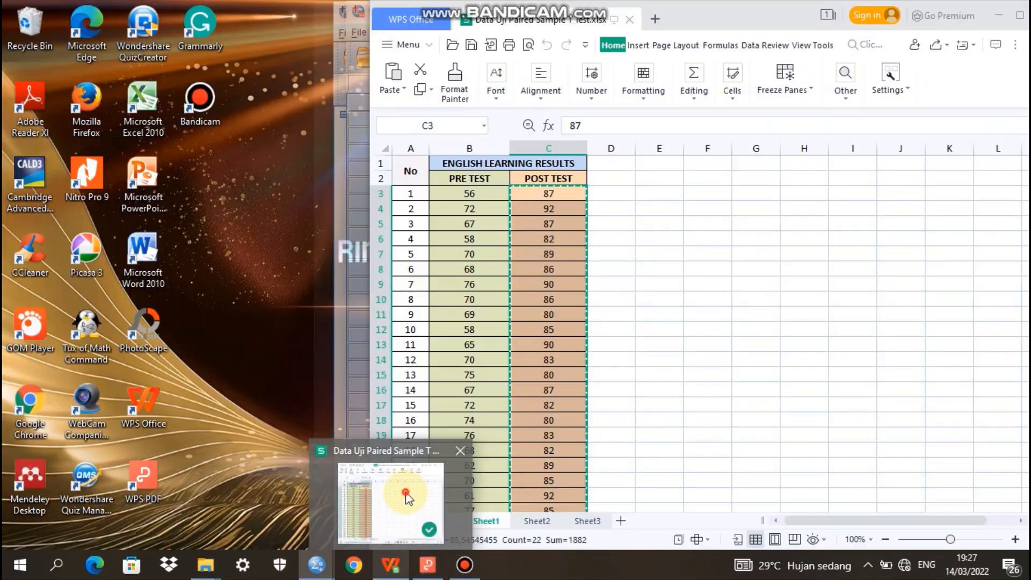
pyautogui.click(400, 520)
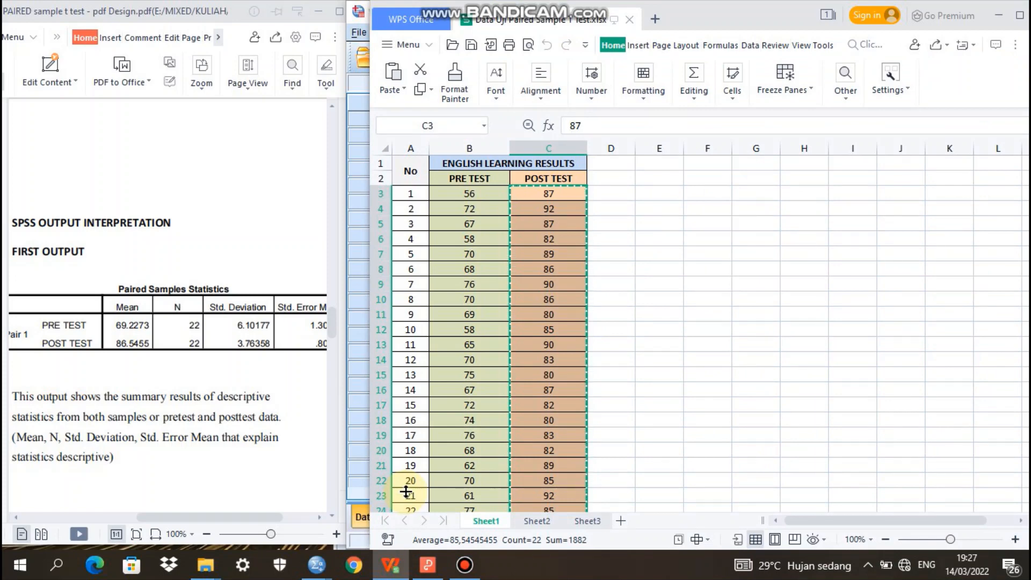
pyautogui.click(461, 194)
pyautogui.moveTo(461, 193); pyautogui.dragTo(476, 507)
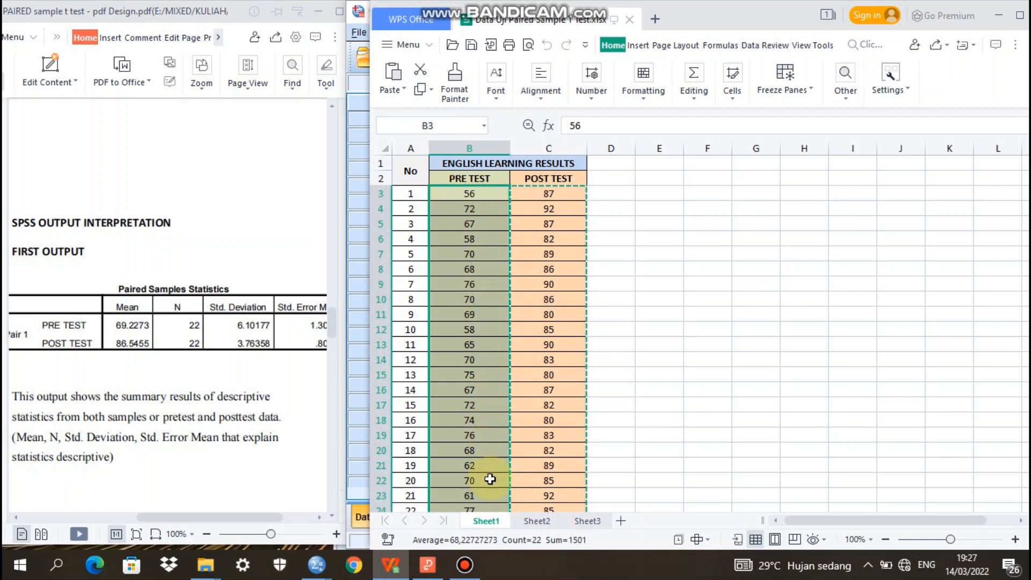
pyautogui.click(420, 90)
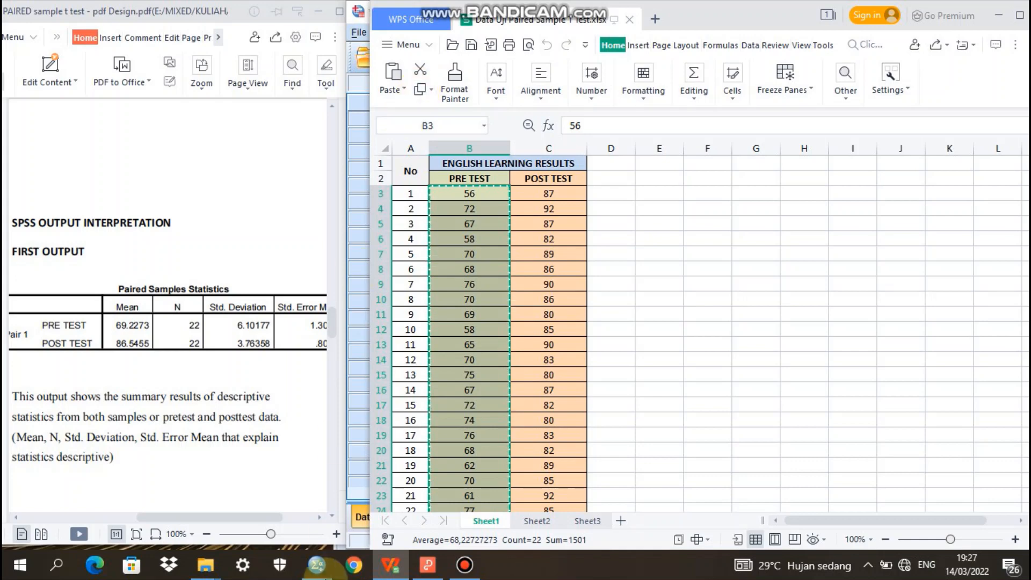
# Return to the SPSS data set and paste the copied pre-test scores into the PRE column from case 1
pyautogui.moveTo(321, 572)
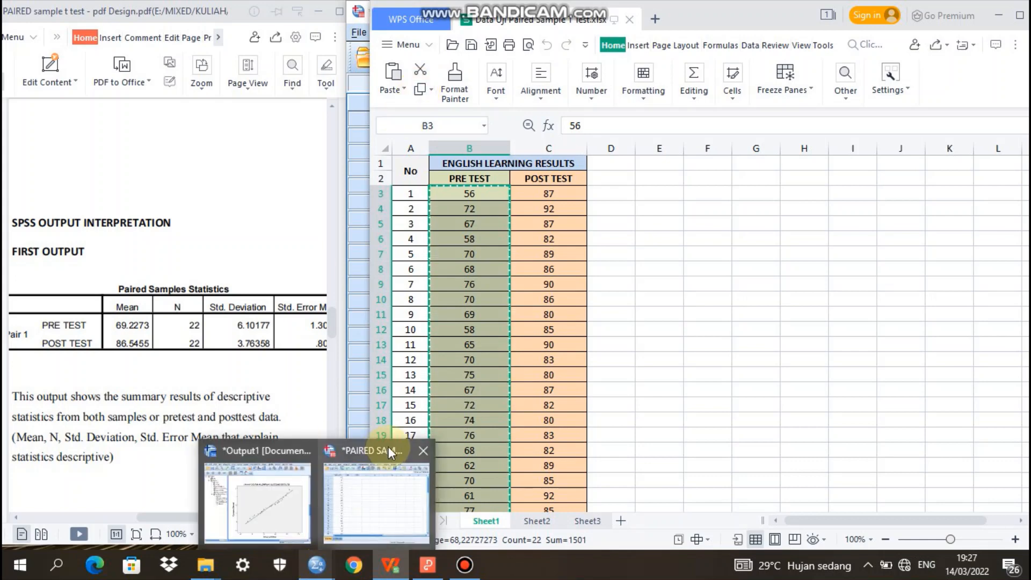
pyautogui.click(381, 487)
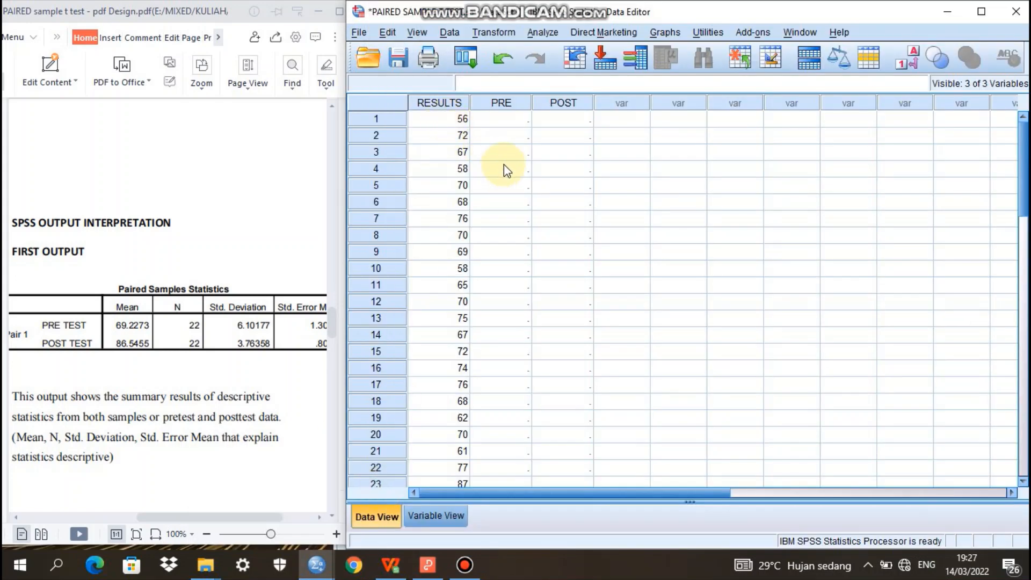
pyautogui.click(499, 117)
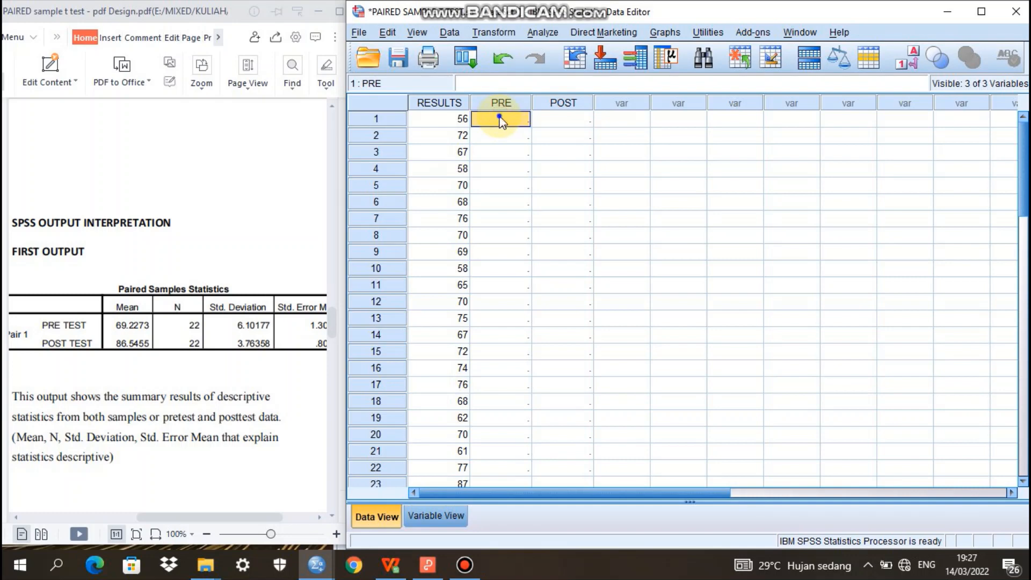
pyautogui.rightClick(499, 119)
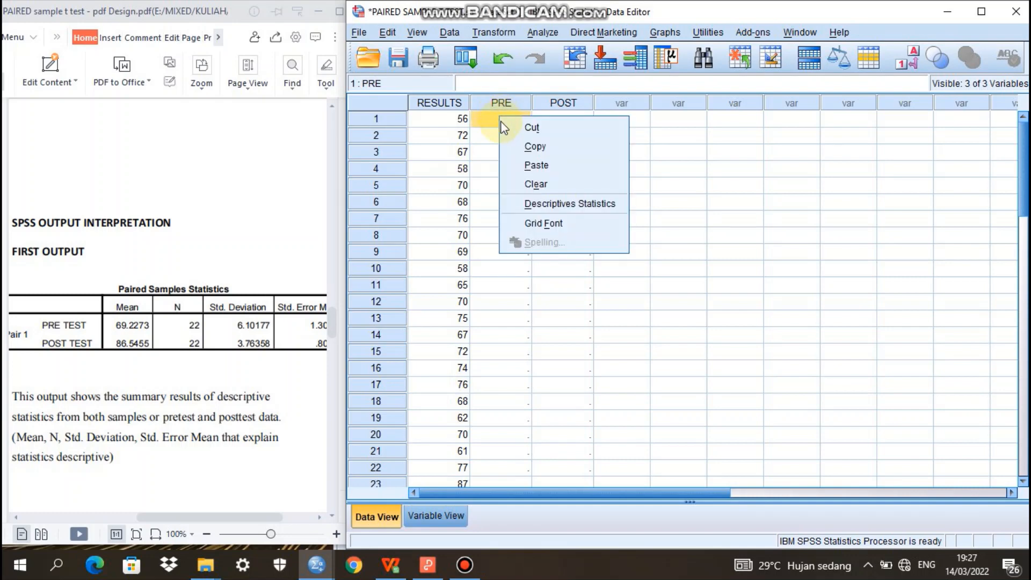
pyautogui.click(537, 165)
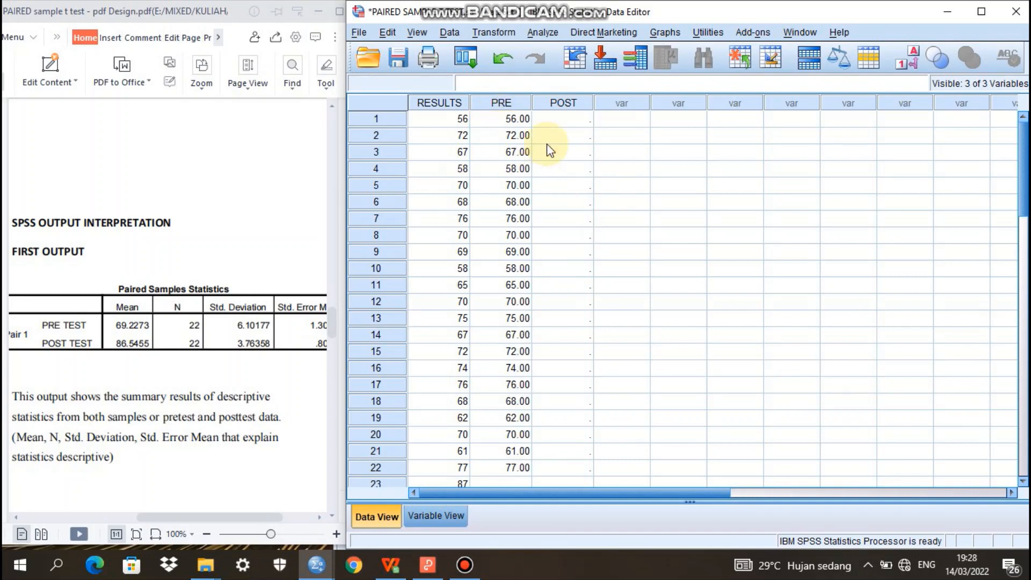
# Switch back to the Data Uji Paired Sample T Test.xlsx workbook and copy all POST TEST scores from C3 down
pyautogui.click(574, 120)
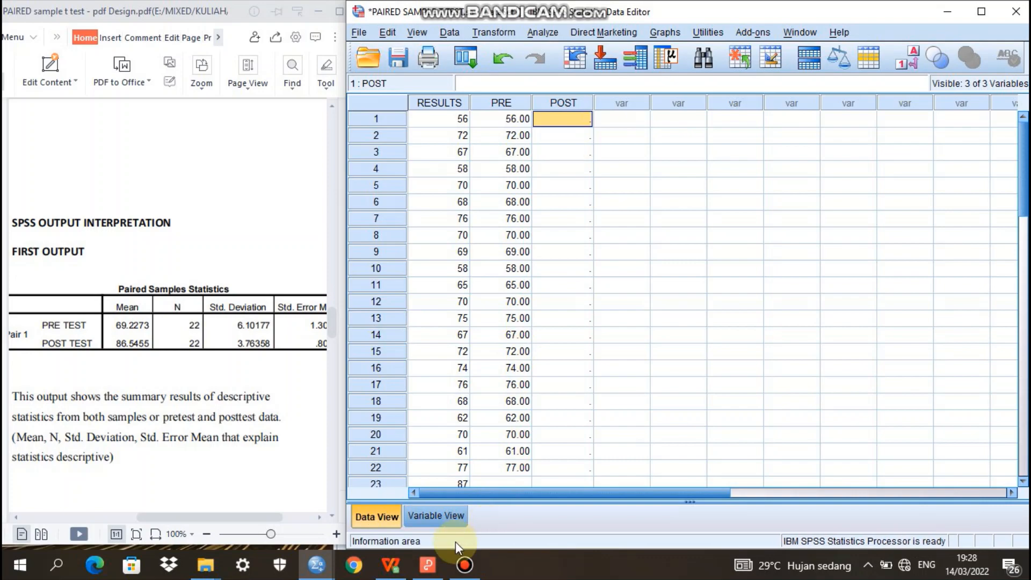
pyautogui.moveTo(395, 567)
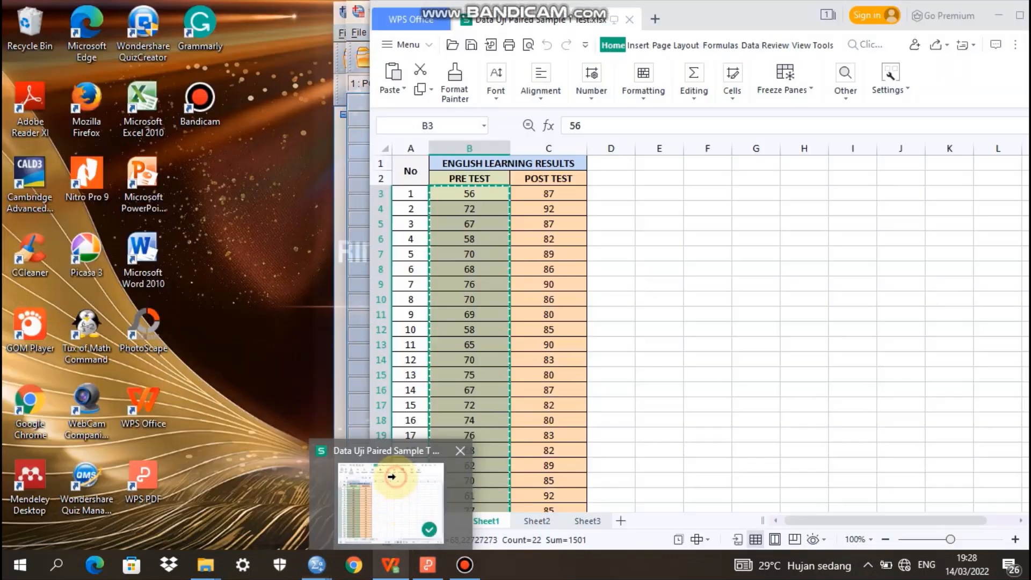
pyautogui.click(395, 478)
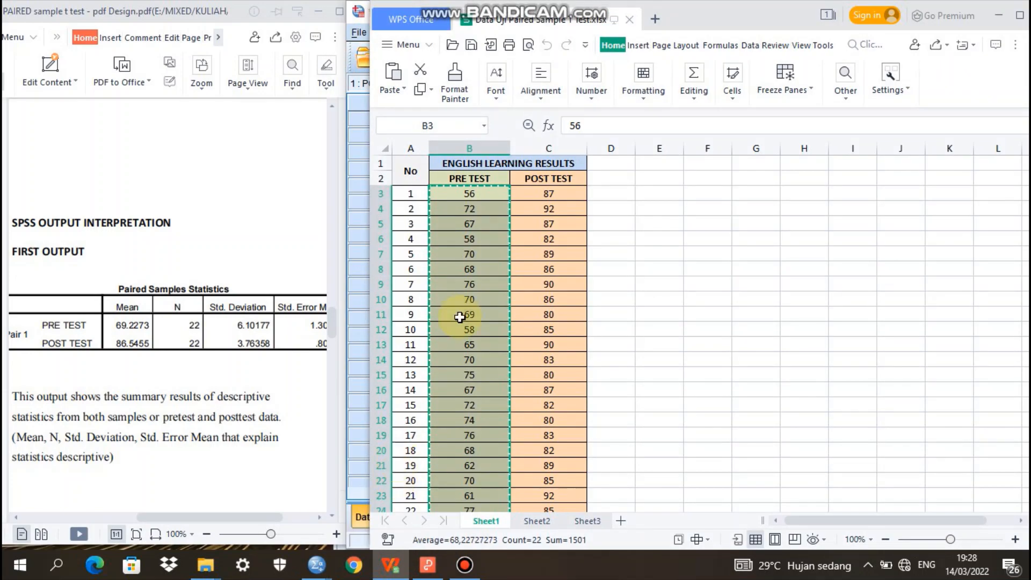
pyautogui.click(560, 196)
pyautogui.moveTo(560, 197); pyautogui.dragTo(560, 505)
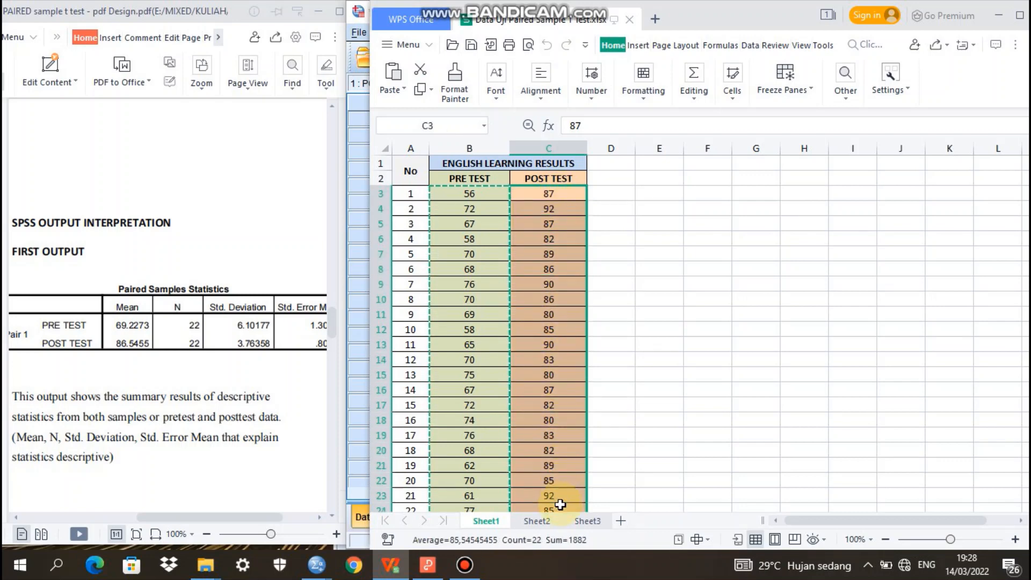
pyautogui.click(422, 91)
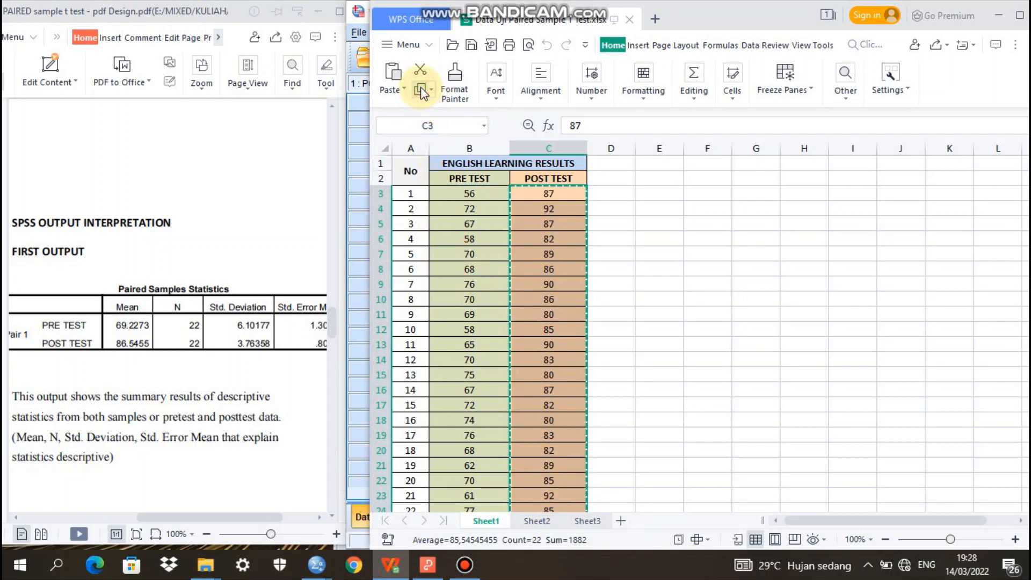
# Return to the SPSS data set and paste the copied post-test scores into the POST column from case 1
pyautogui.moveTo(316, 574)
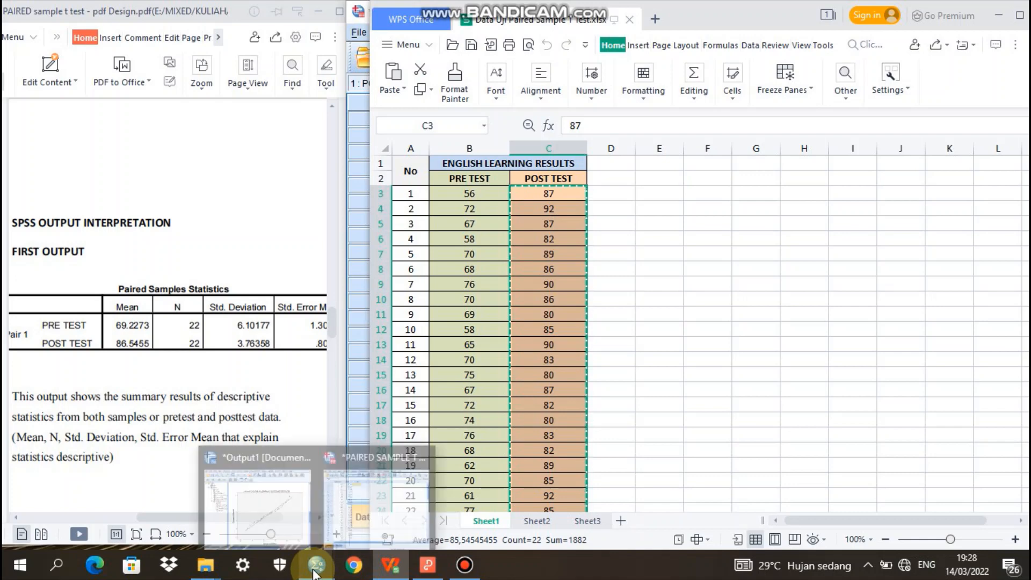
pyautogui.click(378, 484)
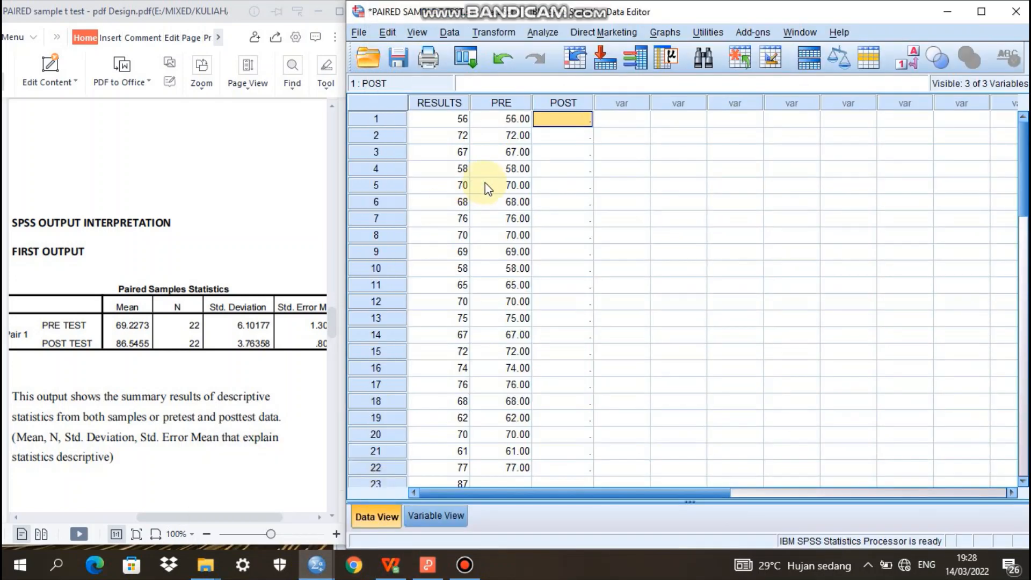
pyautogui.rightClick(557, 121)
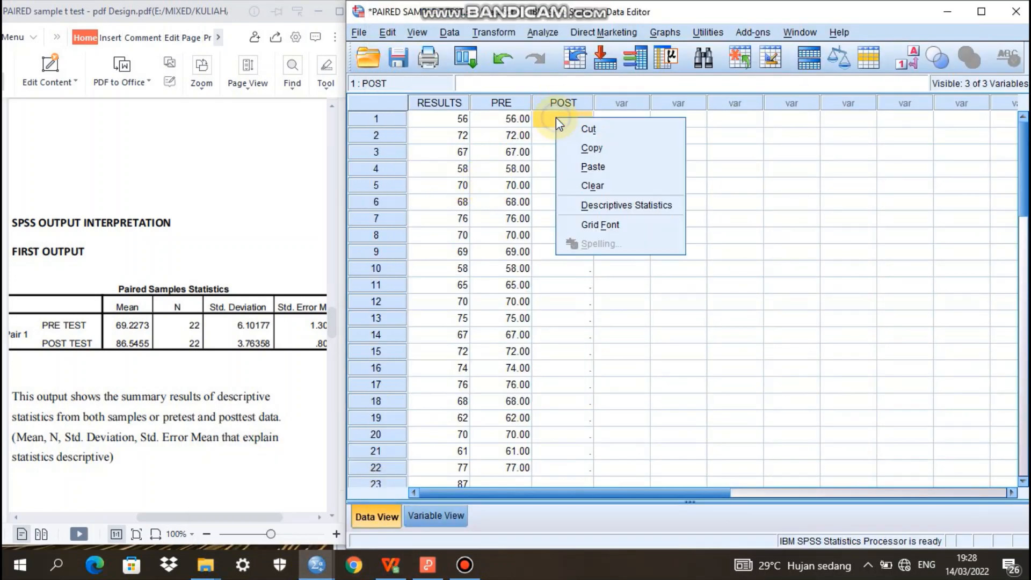
pyautogui.click(593, 168)
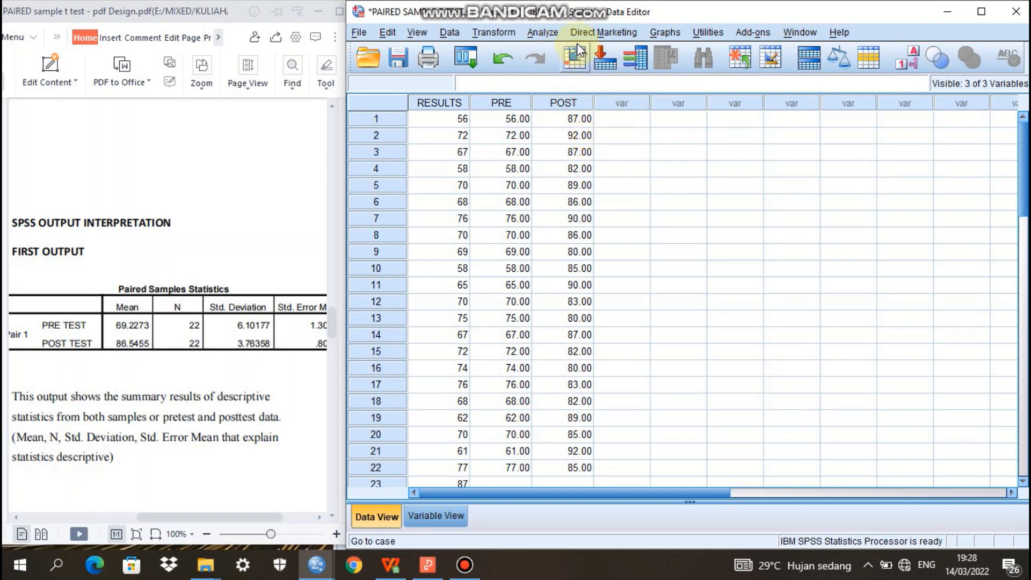
# Set up a Paired-Samples T Test with PRE TEST as Variable1 and POST TEST as Variable2 of pair 1
pyautogui.click(552, 32)
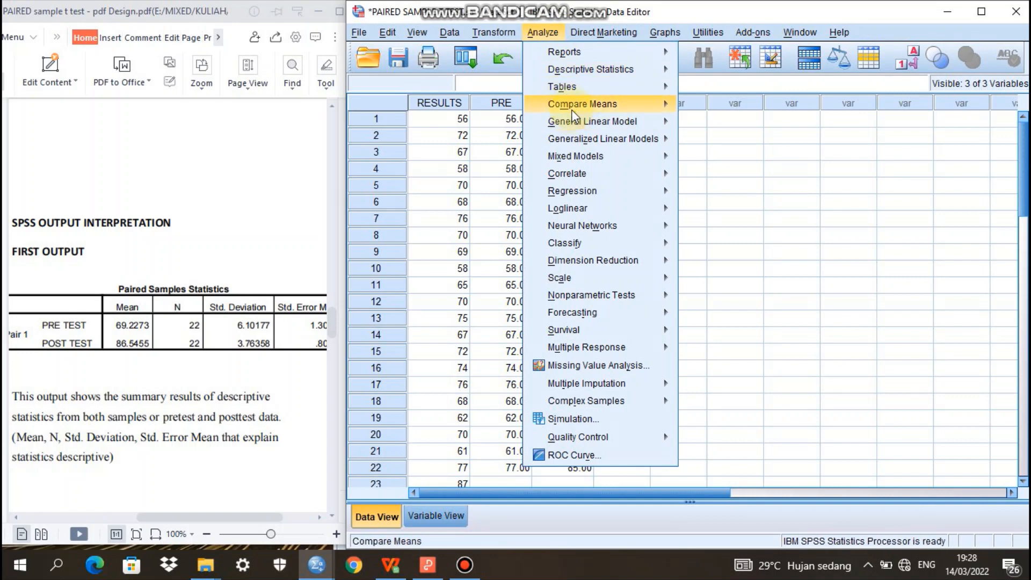
pyautogui.moveTo(576, 107)
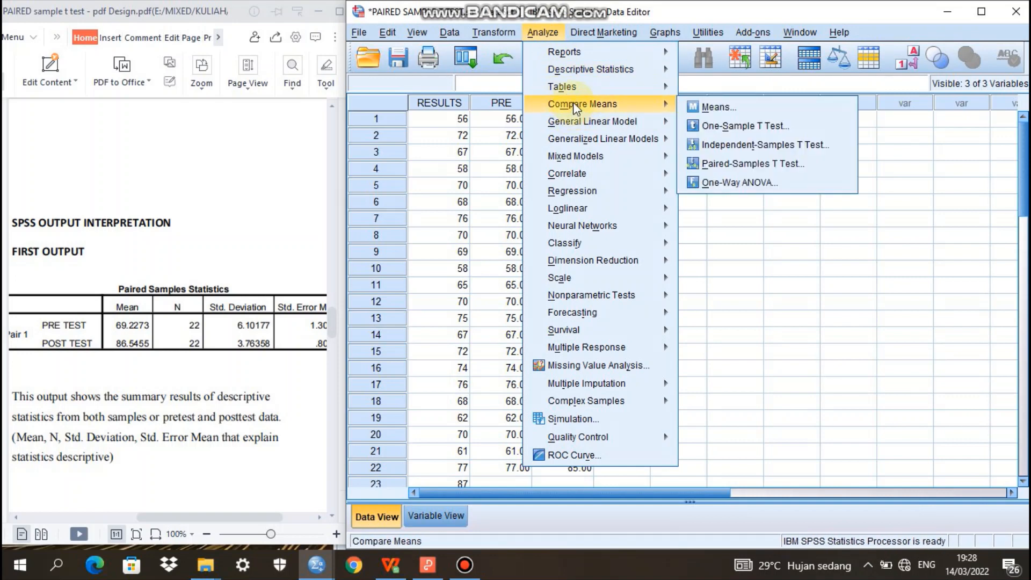
pyautogui.click(745, 164)
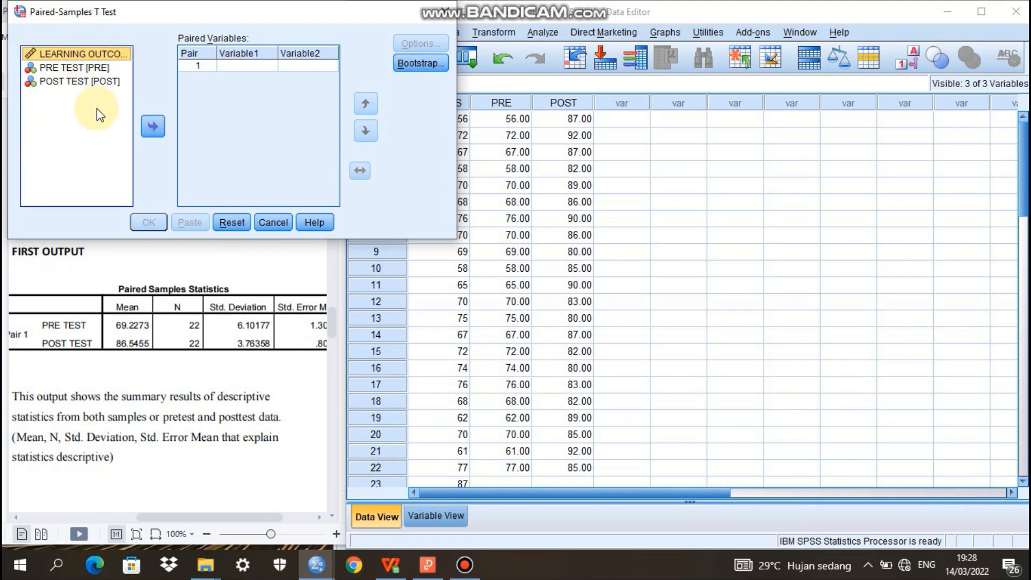
pyautogui.click(87, 72)
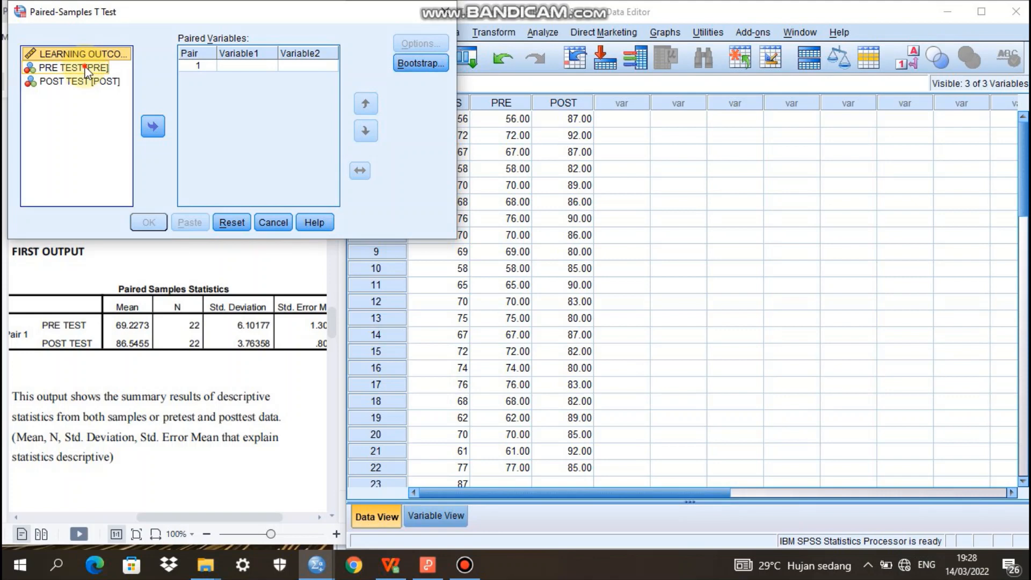
pyautogui.click(87, 71)
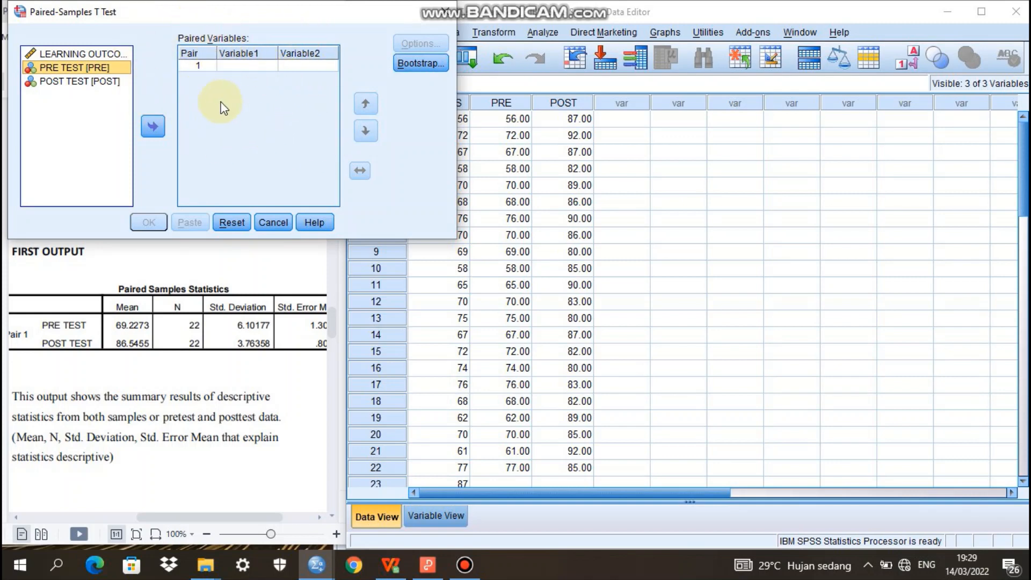
pyautogui.click(154, 126)
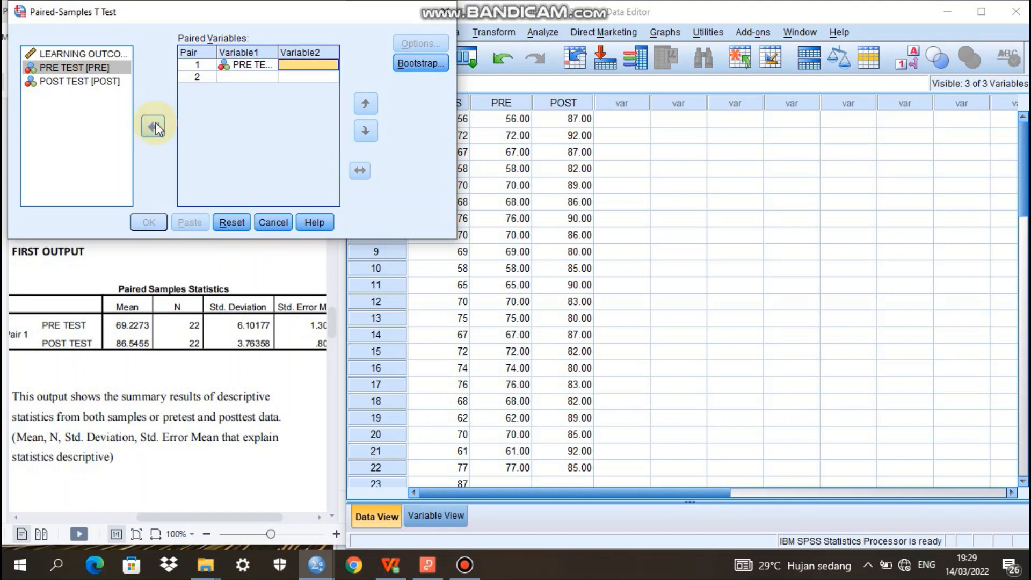
pyautogui.click(63, 82)
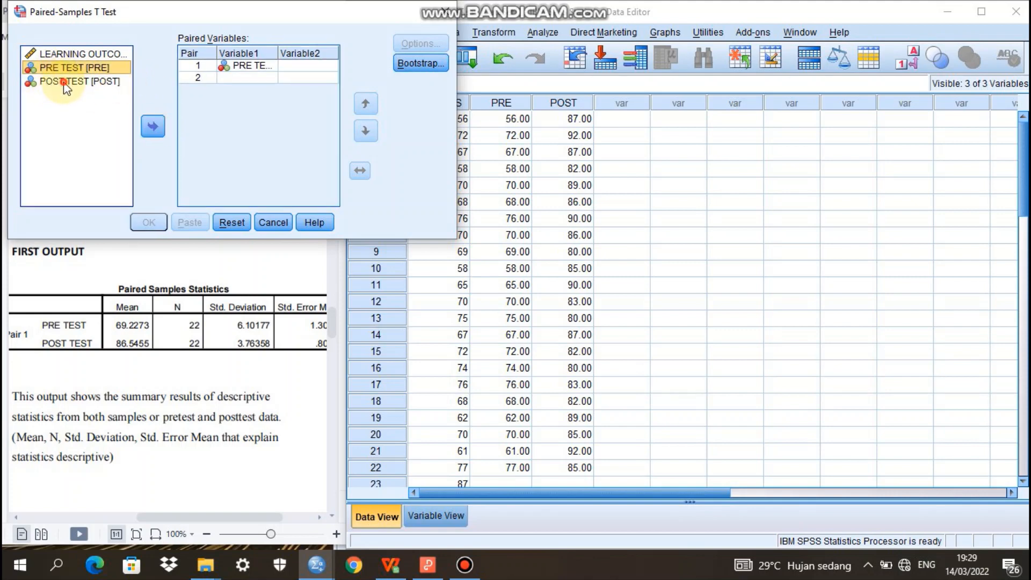
pyautogui.click(156, 132)
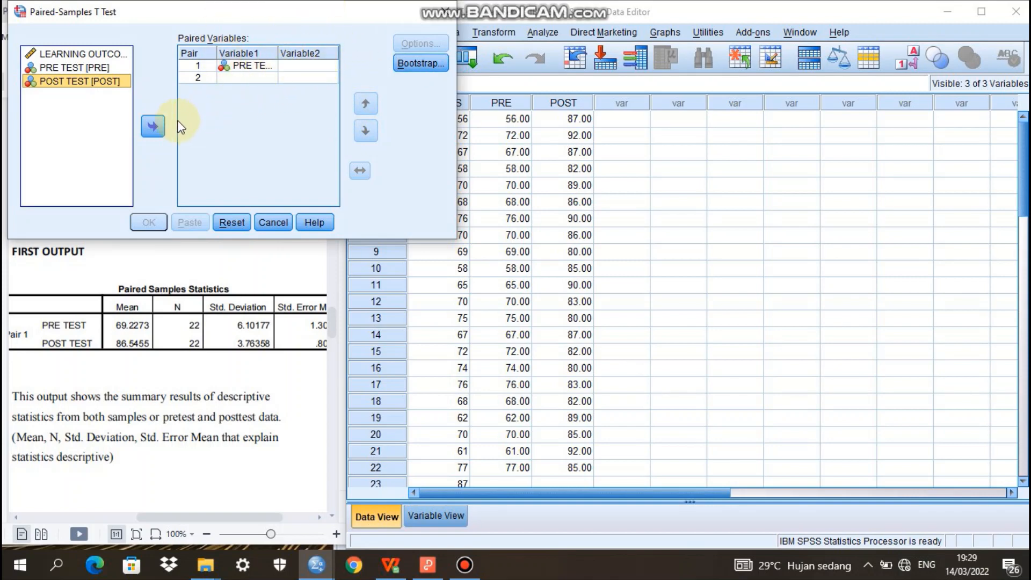
pyautogui.click(154, 128)
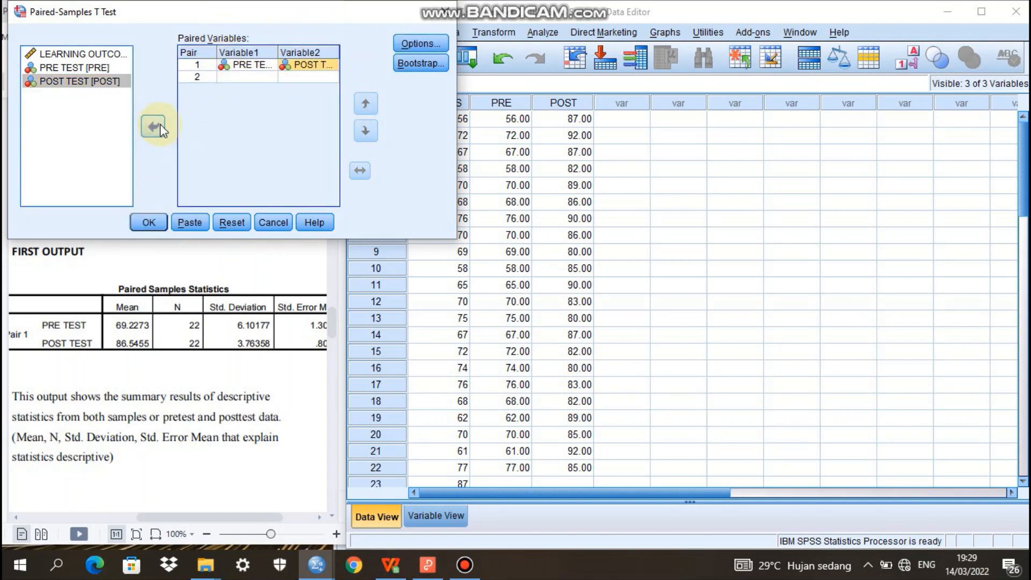
# Accept the 95% confidence interval with cases excluded analysis by analysis, and run the paired-samples t test
pyautogui.click(422, 44)
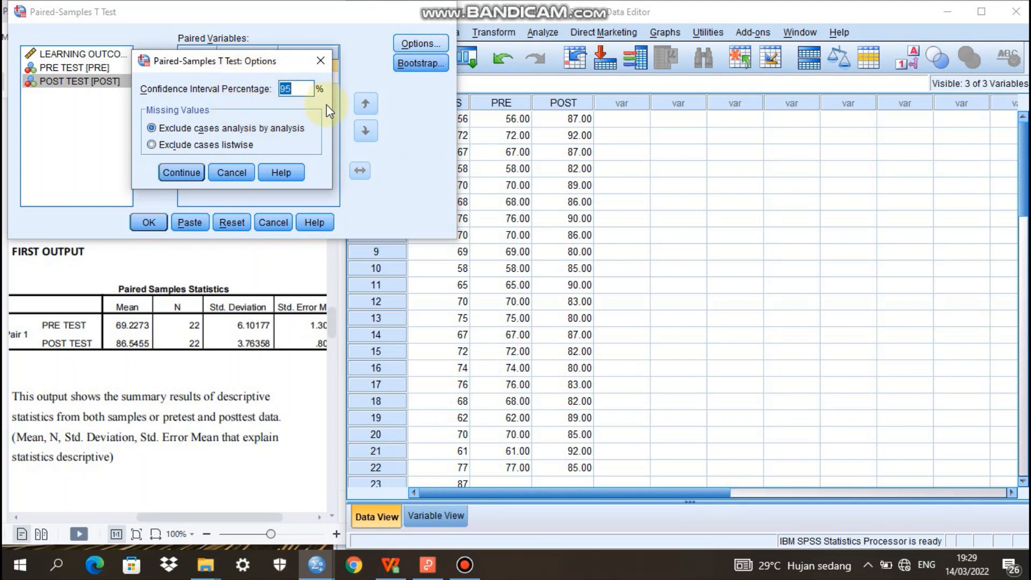
pyautogui.click(186, 170)
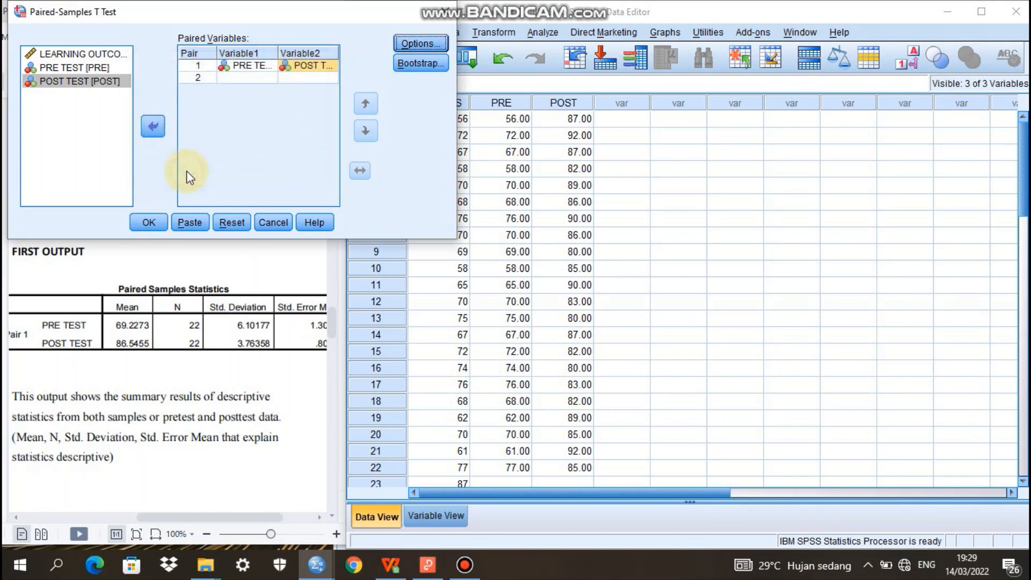
pyautogui.click(149, 222)
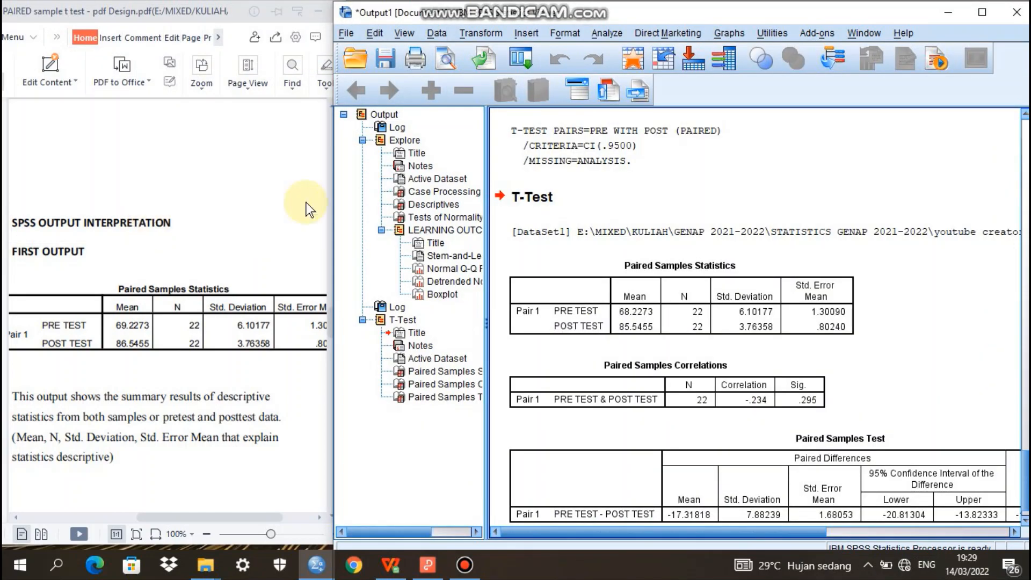
# Widen the PDF guide beside the T-Test output and compare its first-output explanation with the Paired Samples Statistics table
pyautogui.click(987, 242)
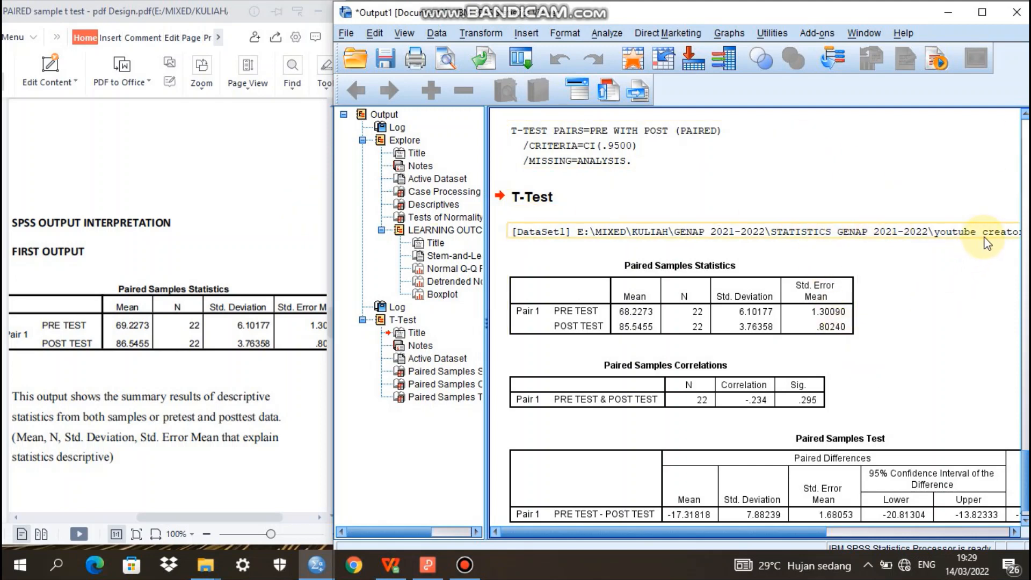
pyautogui.moveTo(1026, 491); pyautogui.dragTo(1026, 497)
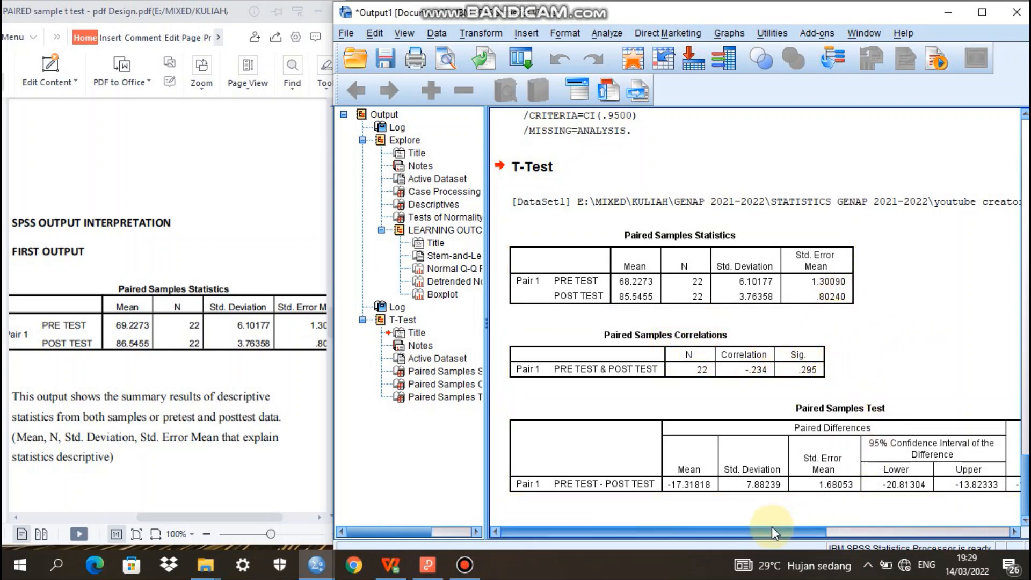
pyautogui.moveTo(776, 534)
pyautogui.mouseDown()
pyautogui.moveTo(890, 557)
pyautogui.moveTo(759, 540)
pyautogui.moveTo(770, 542)
pyautogui.mouseUp()
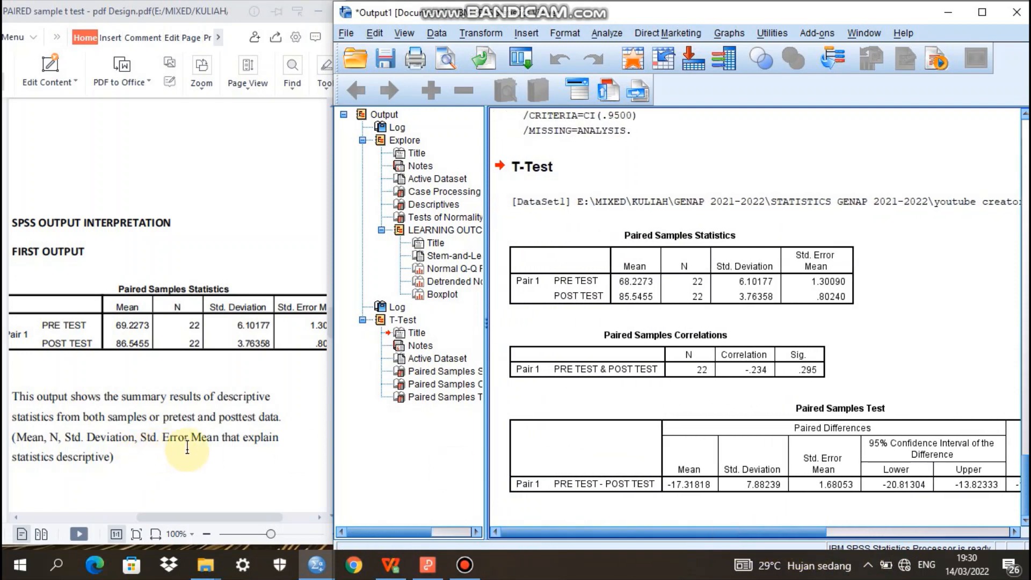
pyautogui.click(233, 462)
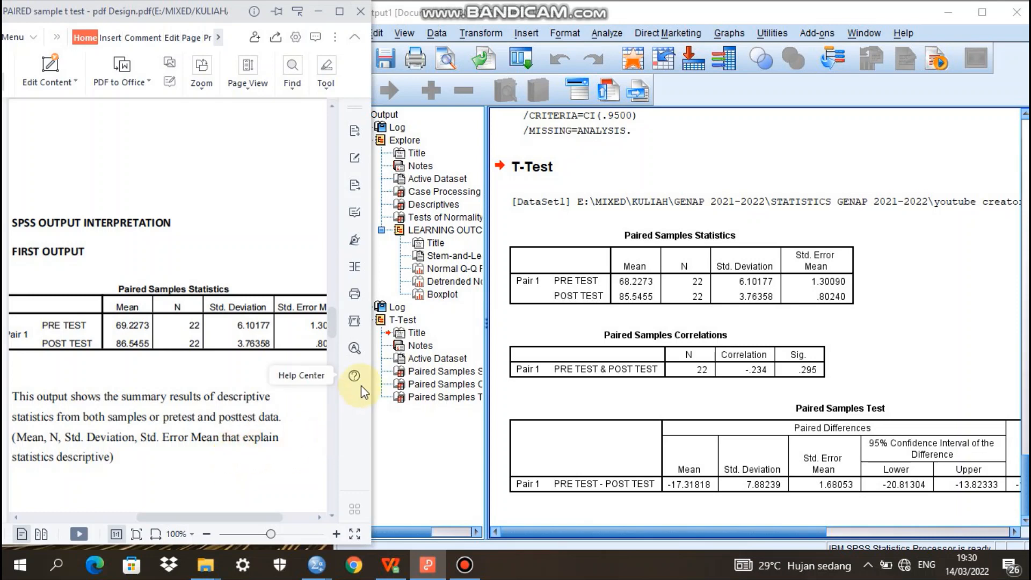
pyautogui.moveTo(374, 398); pyautogui.dragTo(460, 417)
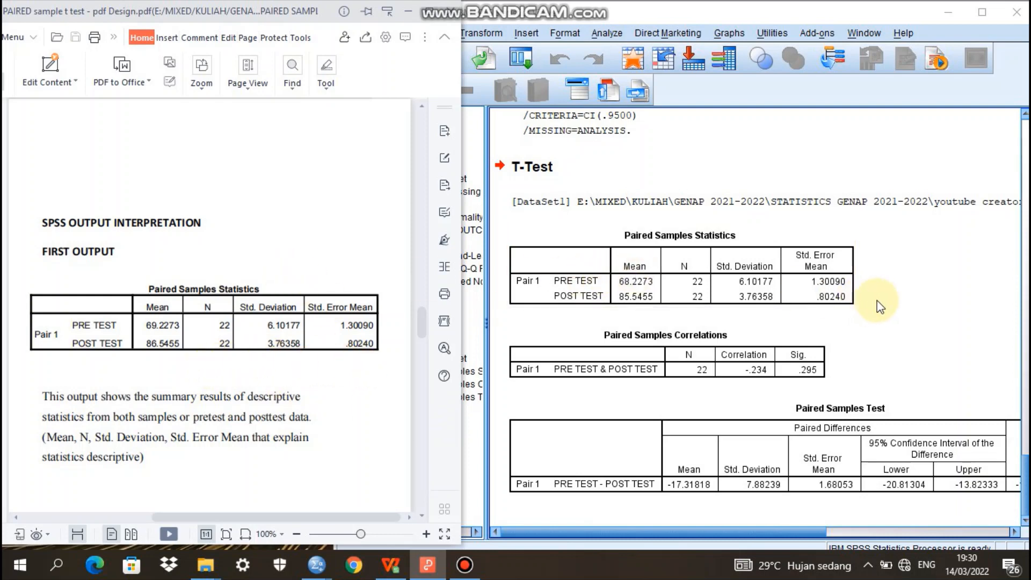
pyautogui.click(640, 271)
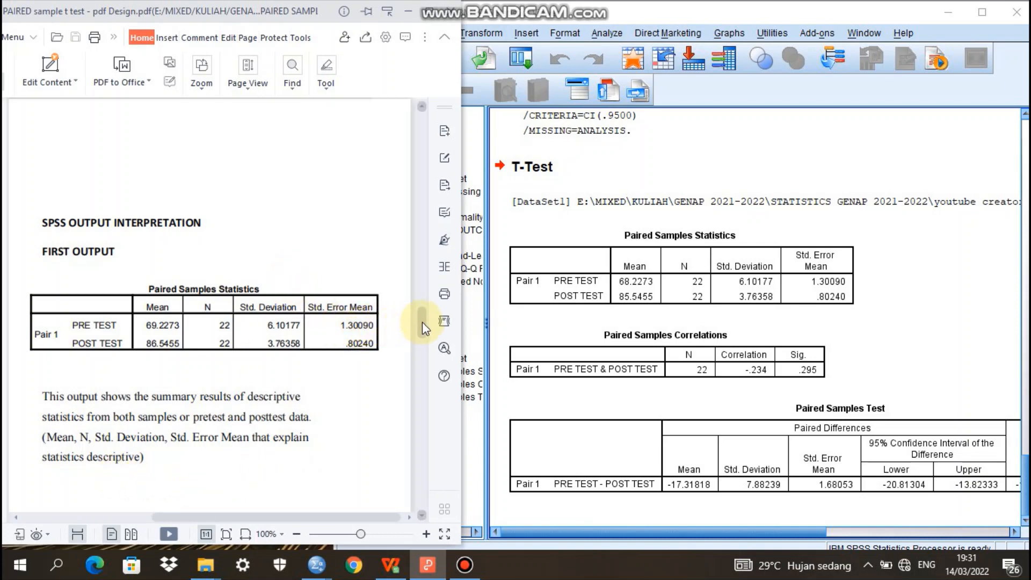
# Read the PDF's second- and third-output sections and examine the t, df and Sig. (2-tailed) columns of the Paired Samples Test table
pyautogui.moveTo(422, 323); pyautogui.dragTo(424, 372)
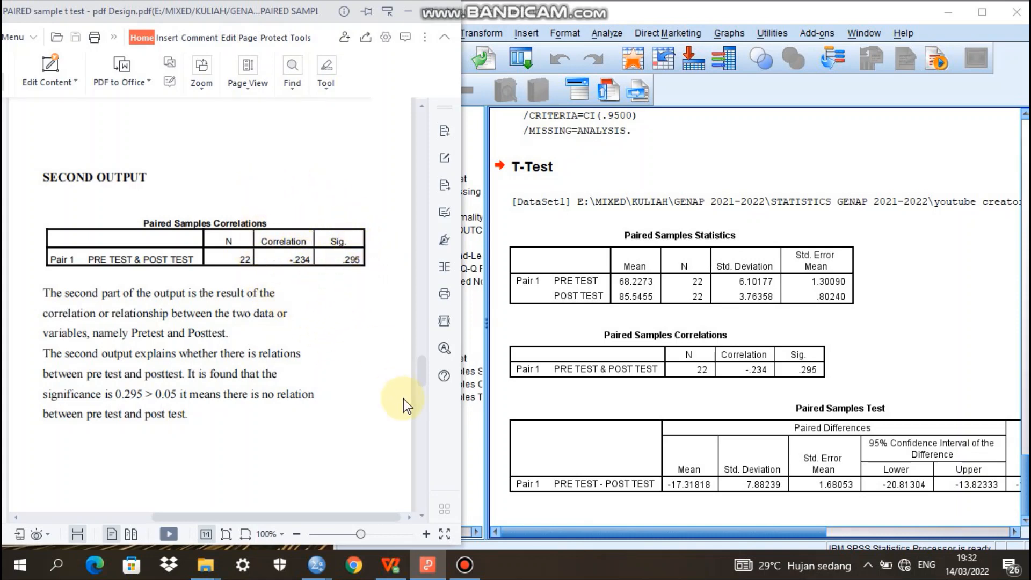
pyautogui.moveTo(422, 371); pyautogui.dragTo(434, 433)
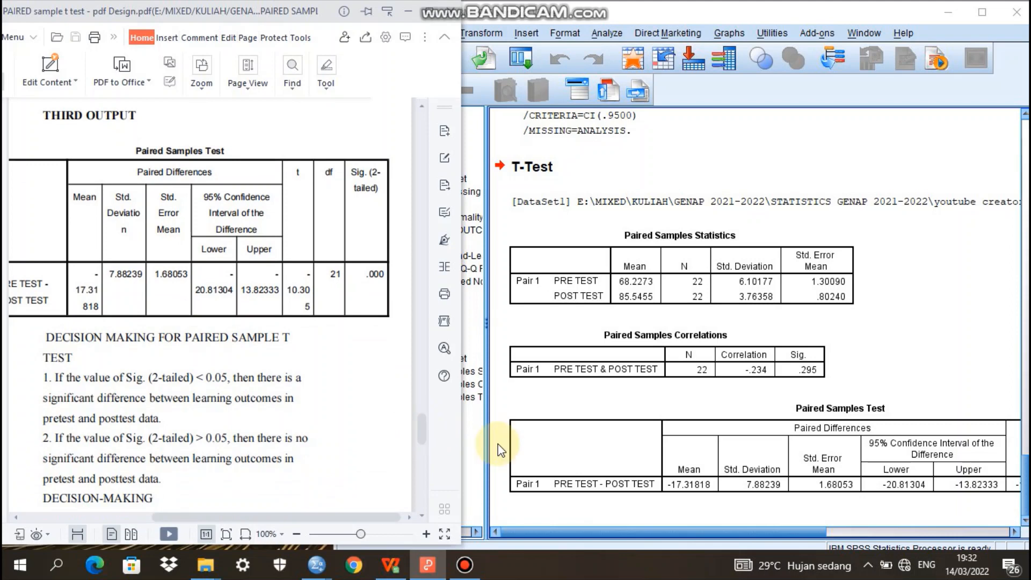
pyautogui.click(801, 535)
pyautogui.moveTo(803, 536); pyautogui.dragTo(952, 504)
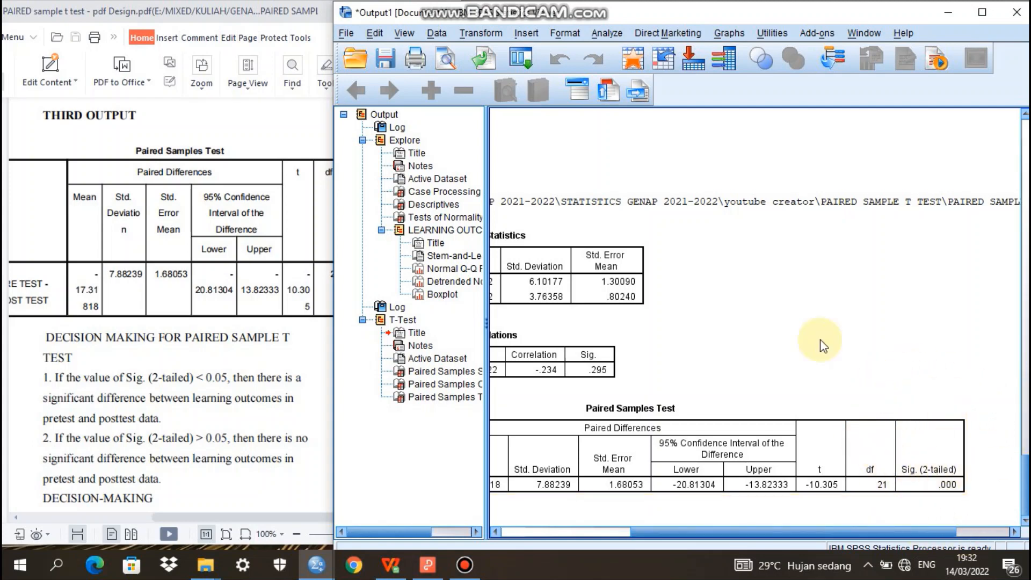
# Return to the PDF guide and read the paired sample t test decision rules and the decision-making conclusion through to its end
pyautogui.click(290, 387)
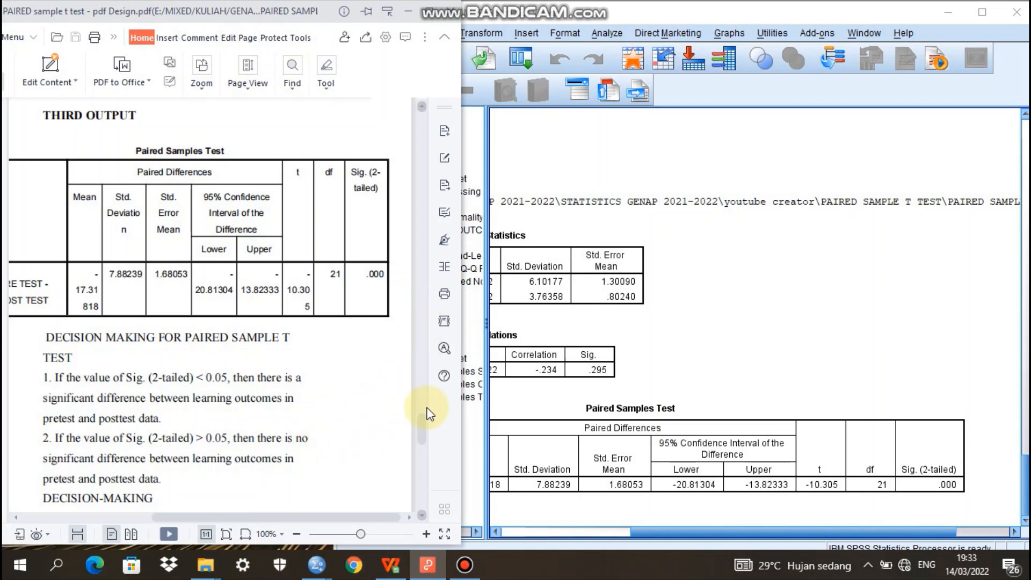
pyautogui.moveTo(424, 434); pyautogui.dragTo(428, 449)
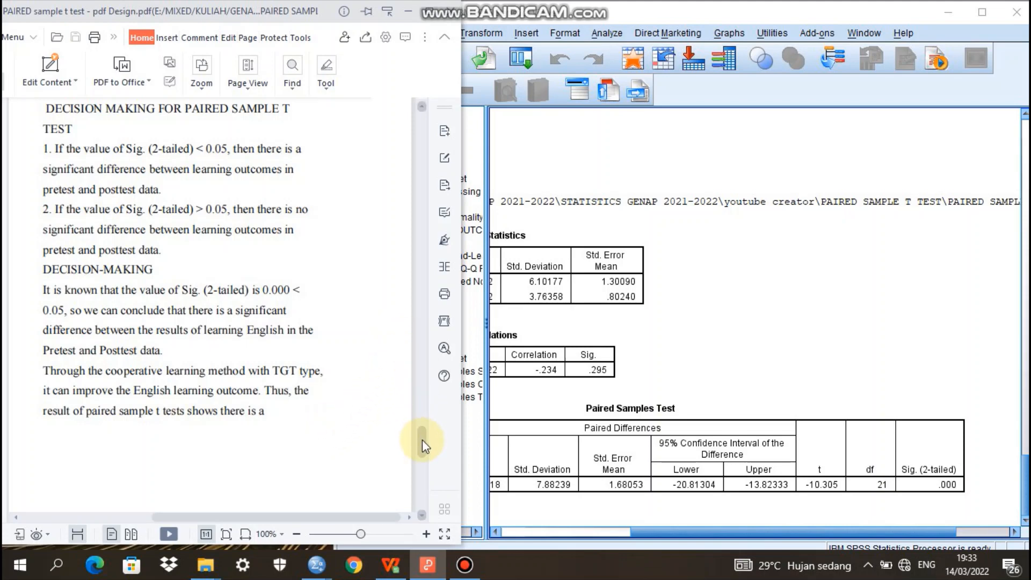
pyautogui.moveTo(422, 440); pyautogui.dragTo(425, 457)
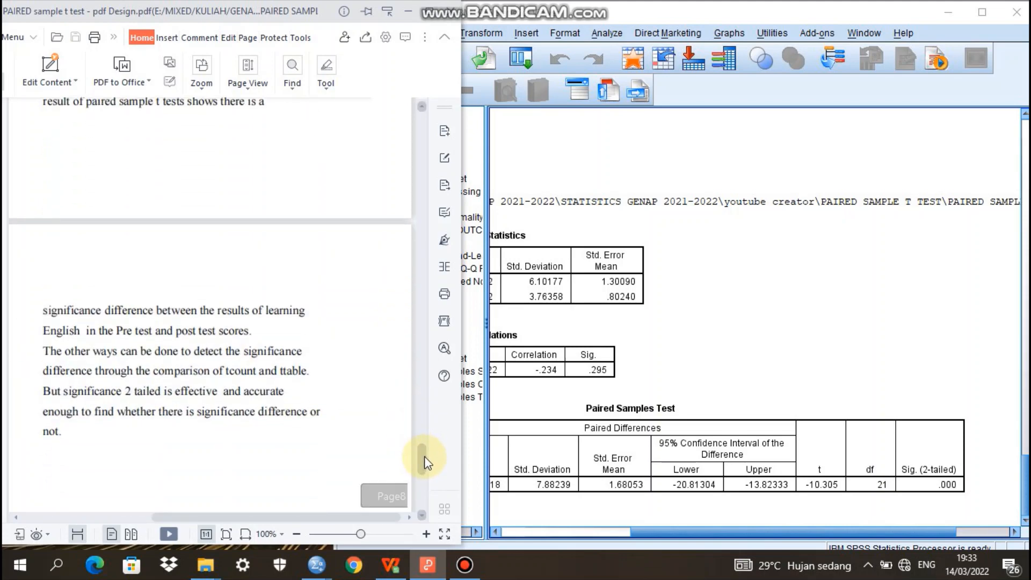